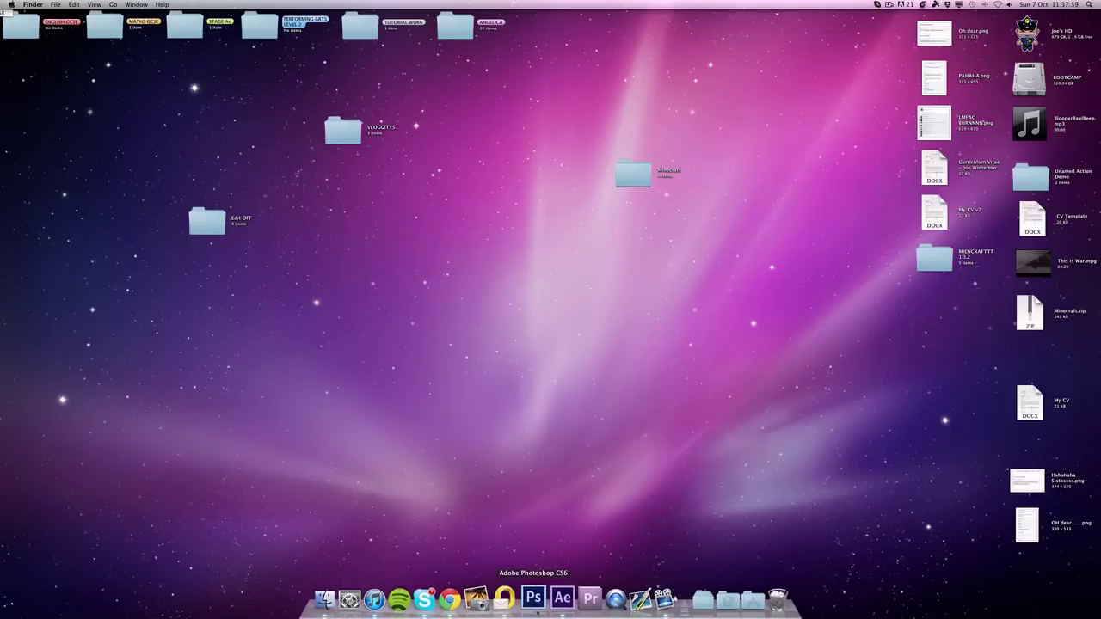
Switch to After Effects and preview the finished Slide Transition composition, scrubbing through its transition to 0;00;03;00
{"action": "left_click", "coordinate": [558, 598]}
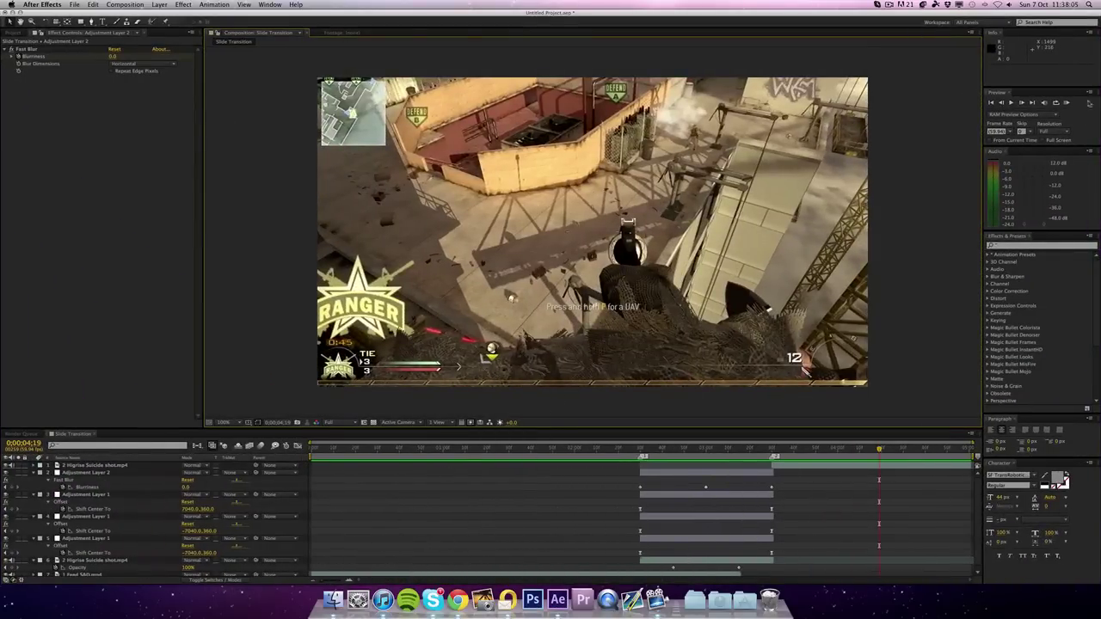
{"action": "left_click", "coordinate": [1011, 4]}
{"action": "left_click_drag", "start_coordinate": [1011, 47], "coordinate": [1011, 50]}
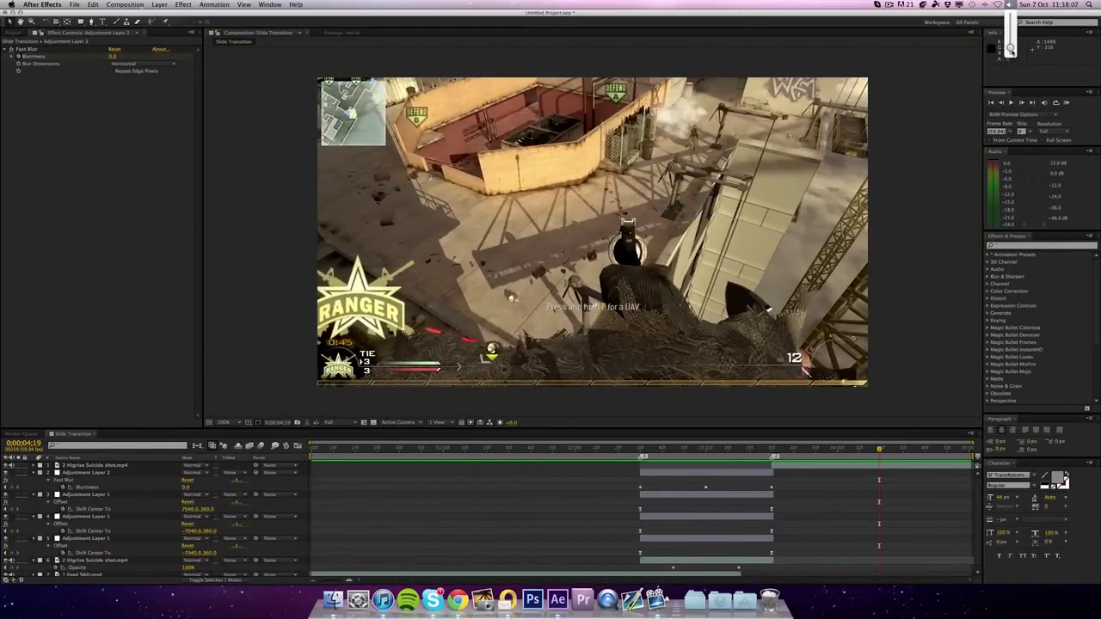
{"action": "left_click", "coordinate": [973, 108]}
{"action": "left_click", "coordinate": [1067, 103]}
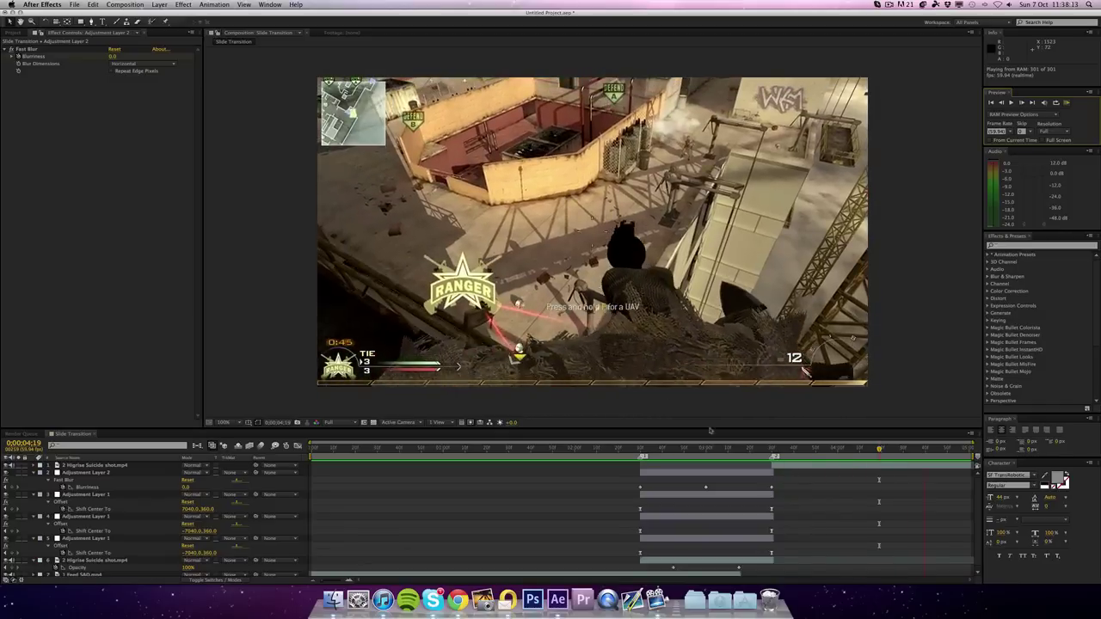
{"action": "left_click", "coordinate": [632, 449]}
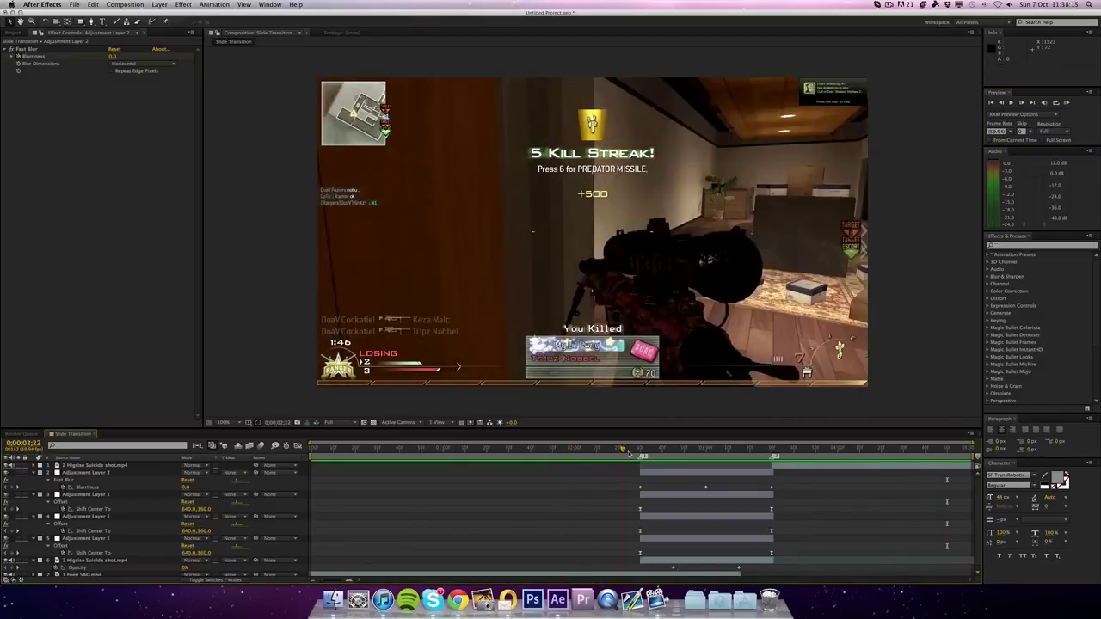
{"action": "left_click_drag", "start_coordinate": [633, 449], "coordinate": [792, 451]}
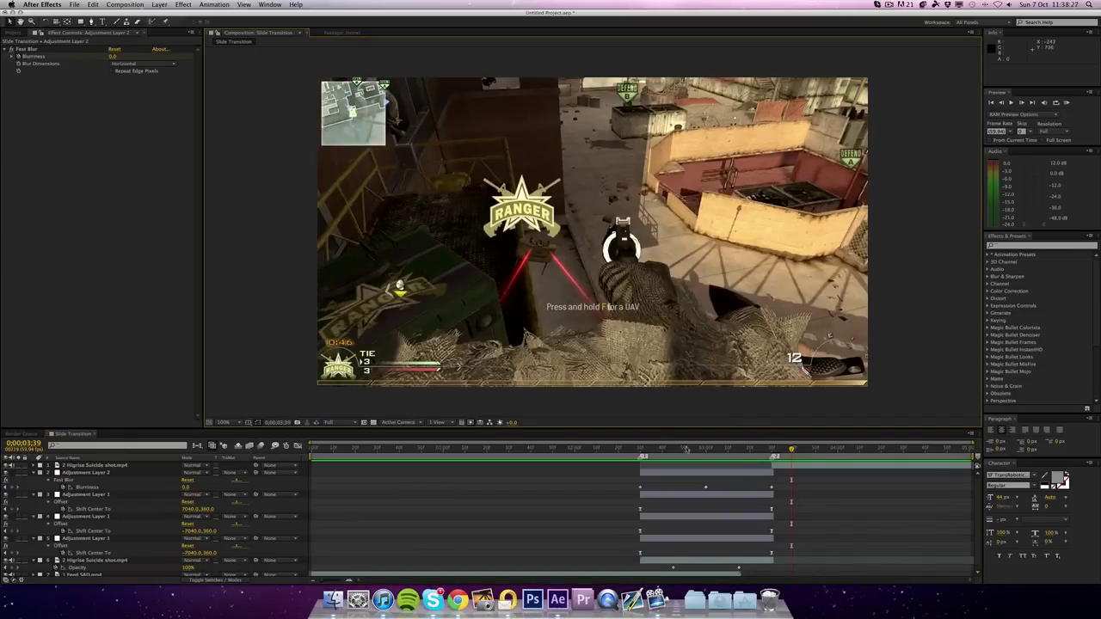
{"action": "left_click", "coordinate": [705, 448]}
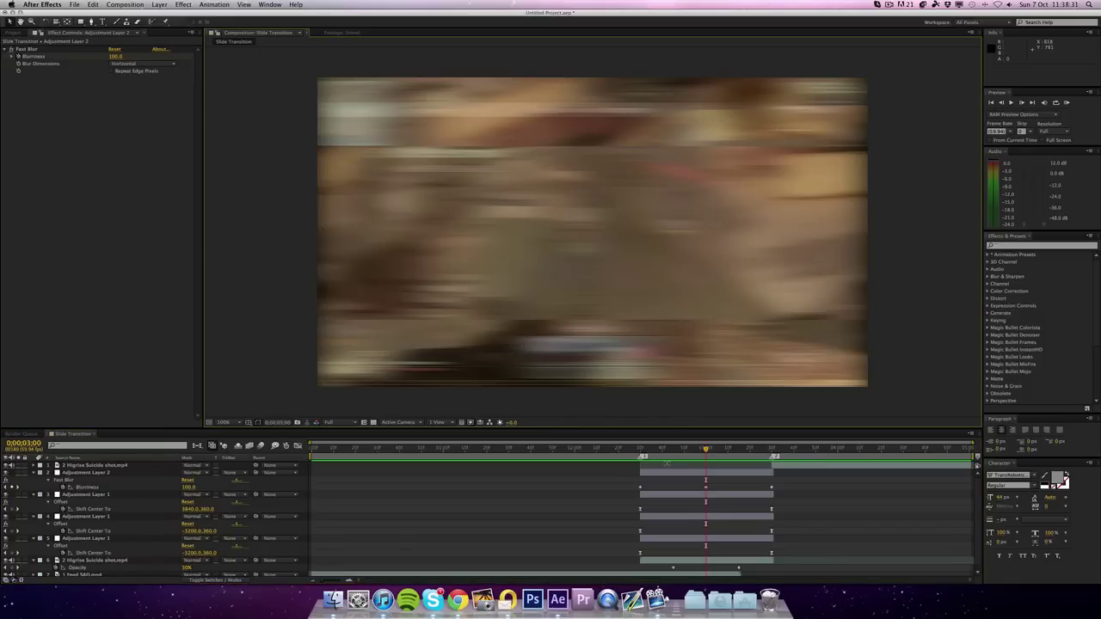
Create a new composition named Transition with the 1280 x 720, 59.94 fps, 10-second settings
{"action": "left_click", "coordinate": [12, 32]}
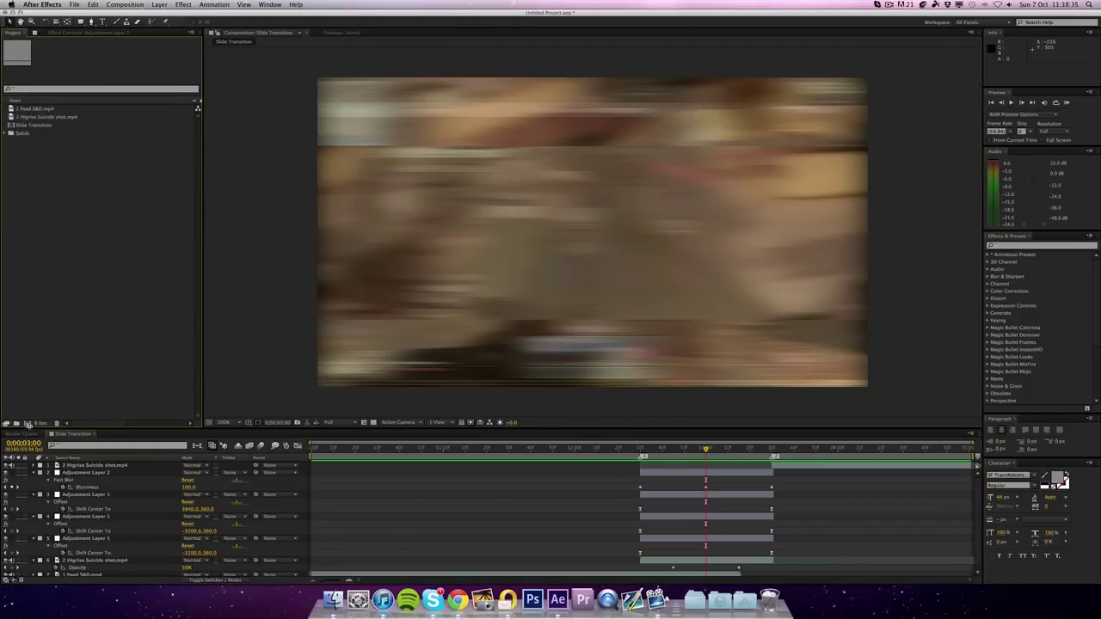
{"action": "left_click", "coordinate": [27, 424]}
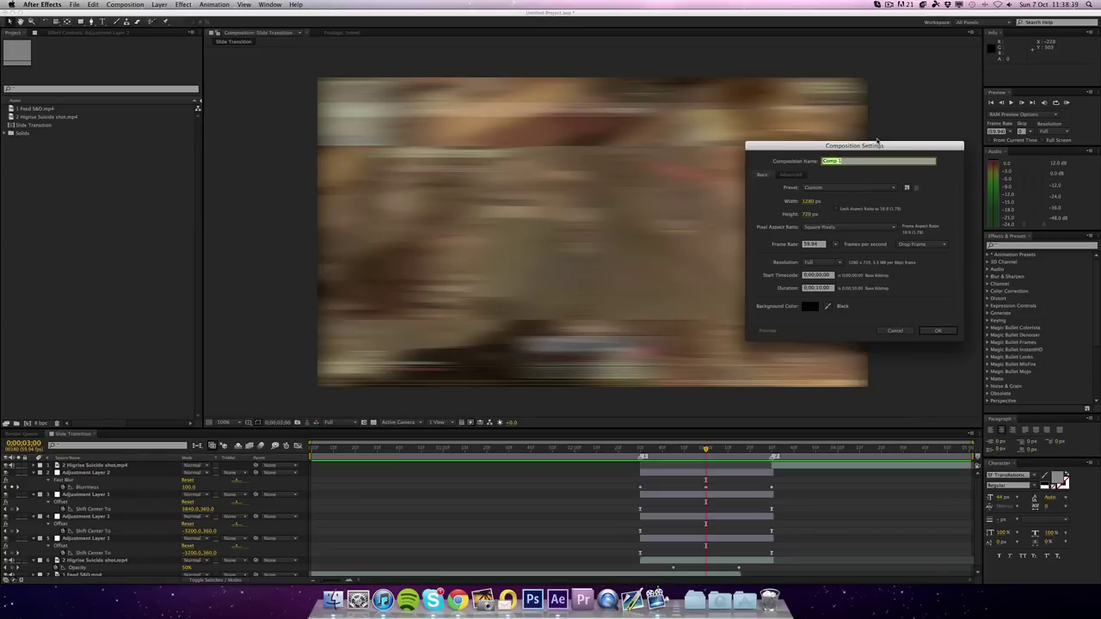
{"action": "type", "text": "Transition"}
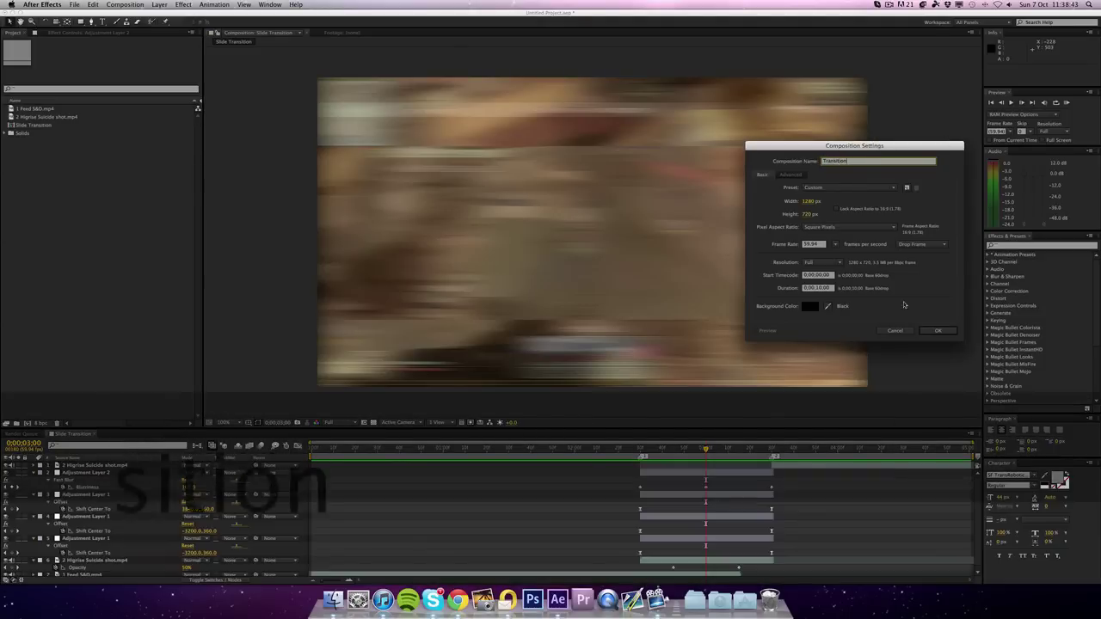
{"action": "left_click", "coordinate": [938, 330]}
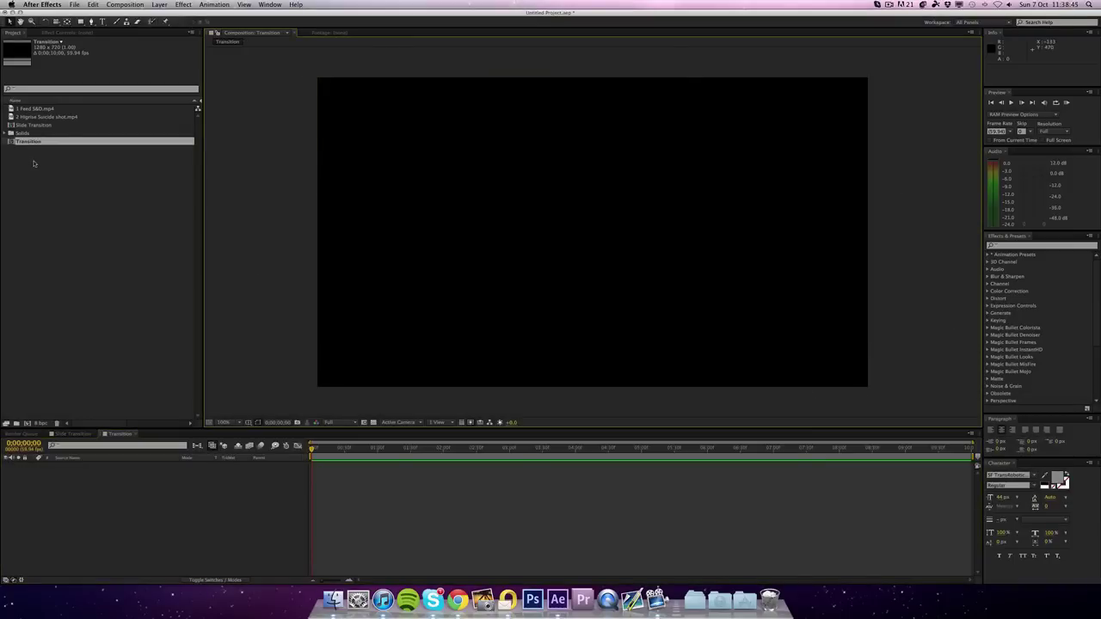
Add 1 Feed S&D.mp4 to the Transition timeline and shift it earlier so it ends at about 4 seconds
{"action": "left_click", "coordinate": [81, 111]}
{"action": "left_click_drag", "start_coordinate": [57, 110], "coordinate": [86, 506]}
{"action": "left_click_drag", "start_coordinate": [945, 470], "coordinate": [510, 470]}
Shorten the work area to about 5 seconds, trim the composition to it, and return to the start
{"action": "left_click_drag", "start_coordinate": [974, 458], "coordinate": [641, 457]}
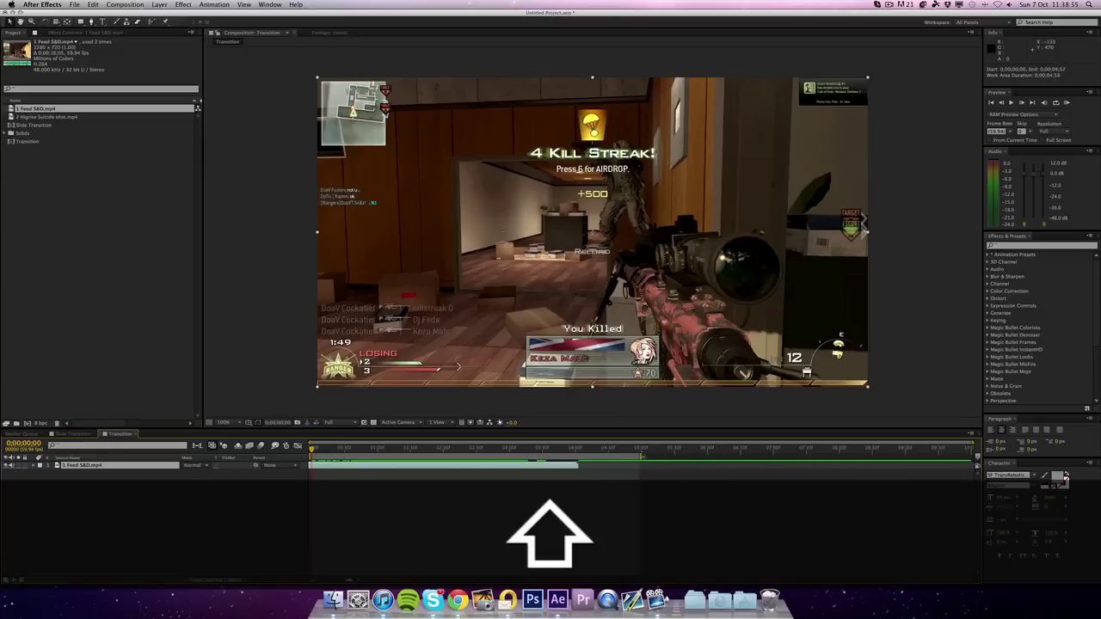
{"action": "right_click", "coordinate": [607, 456]}
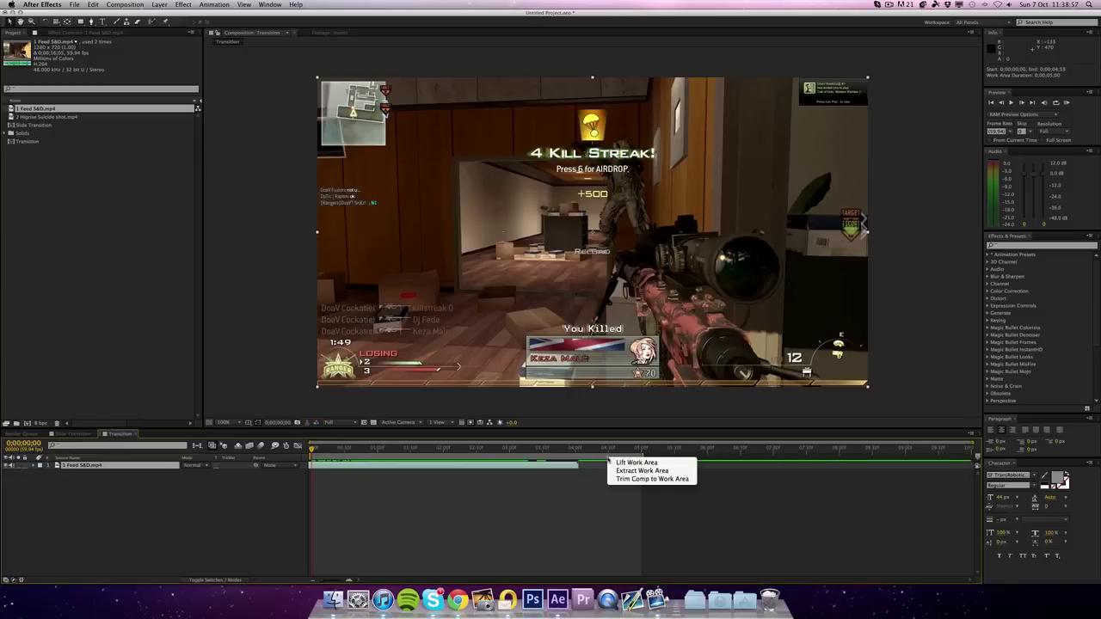
{"action": "left_click", "coordinate": [633, 483]}
{"action": "left_click_drag", "start_coordinate": [961, 451], "coordinate": [988, 452]}
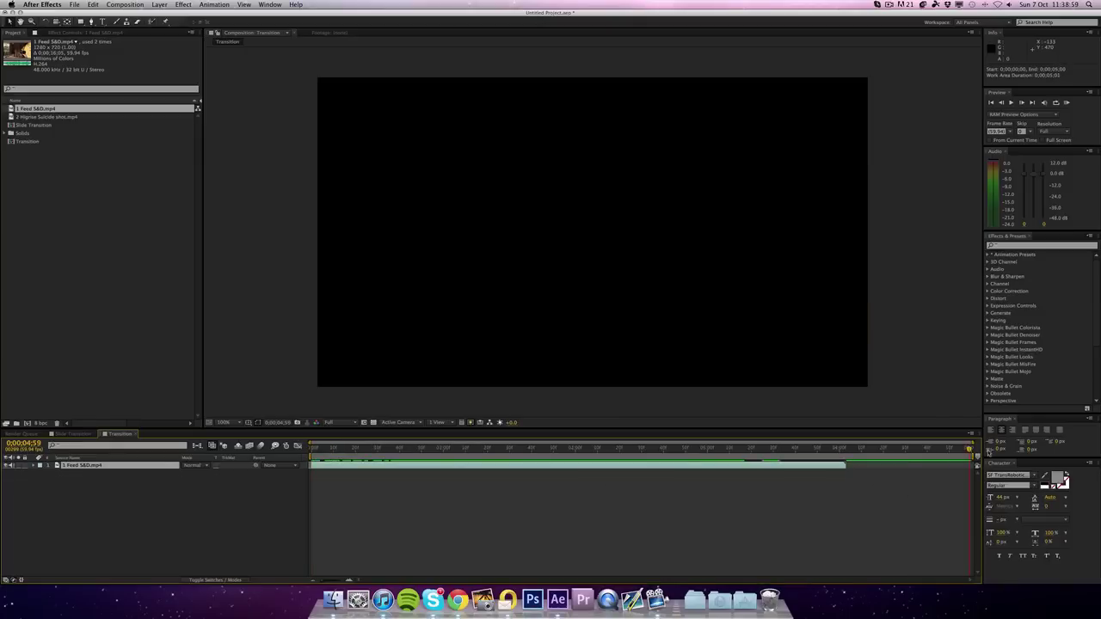
{"action": "key", "text": "Home"}
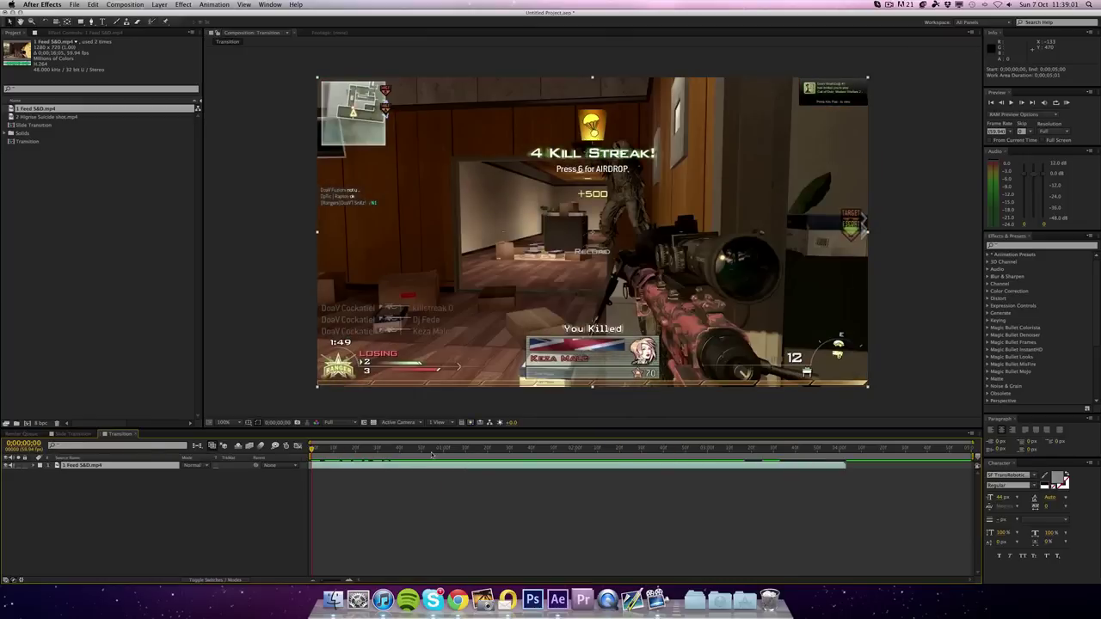
Shift the 1 Feed S&D.mp4 layer earlier so it ends at about 0;00;02;43, and park the playhead at 0;00;02;00
{"action": "key", "text": "space"}
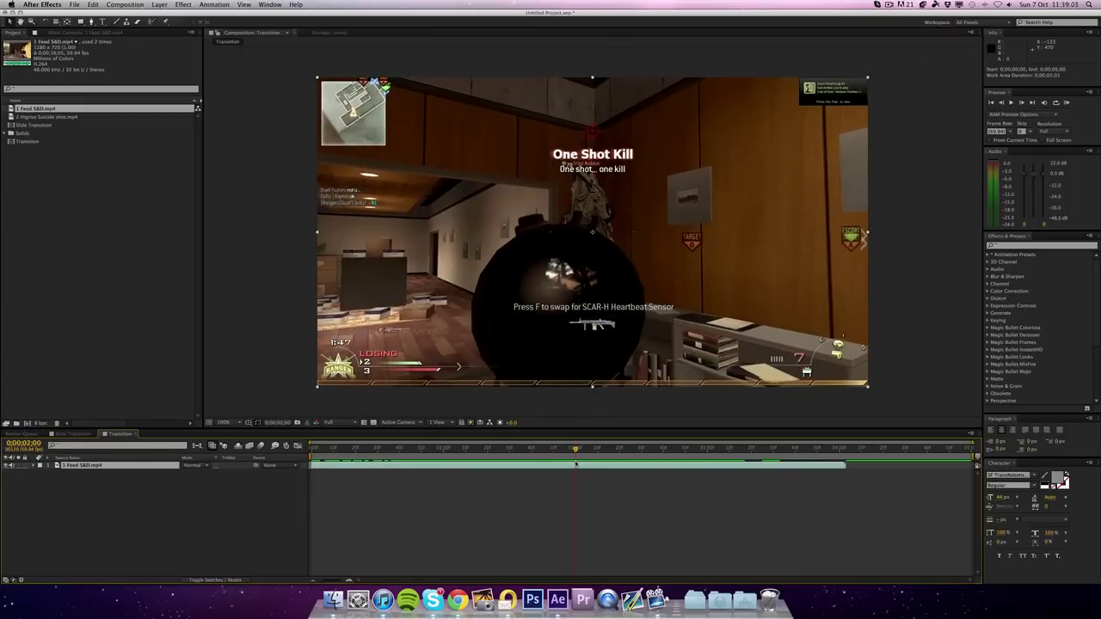
{"action": "left_click_drag", "start_coordinate": [822, 466], "coordinate": [657, 467]}
{"action": "left_click", "coordinate": [662, 450]}
{"action": "left_click", "coordinate": [675, 452]}
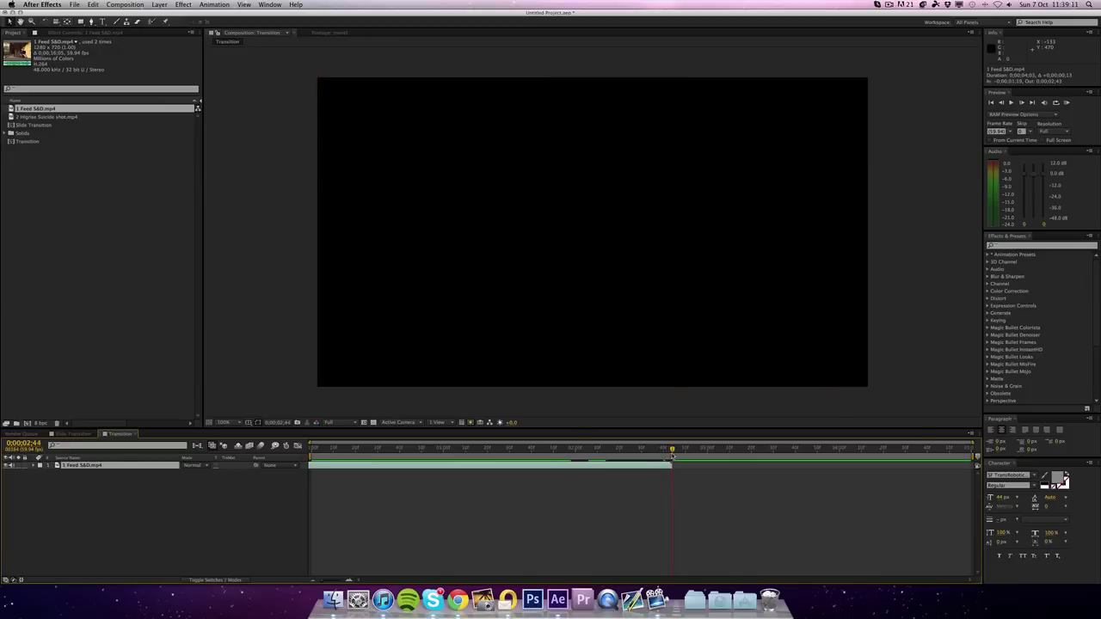
{"action": "mouse_move", "coordinate": [671, 465]}
{"action": "left_mouse_down"}
{"action": "mouse_move", "coordinate": [558, 449]}
{"action": "mouse_move", "coordinate": [683, 449]}
{"action": "mouse_move", "coordinate": [576, 449]}
{"action": "left_mouse_up"}
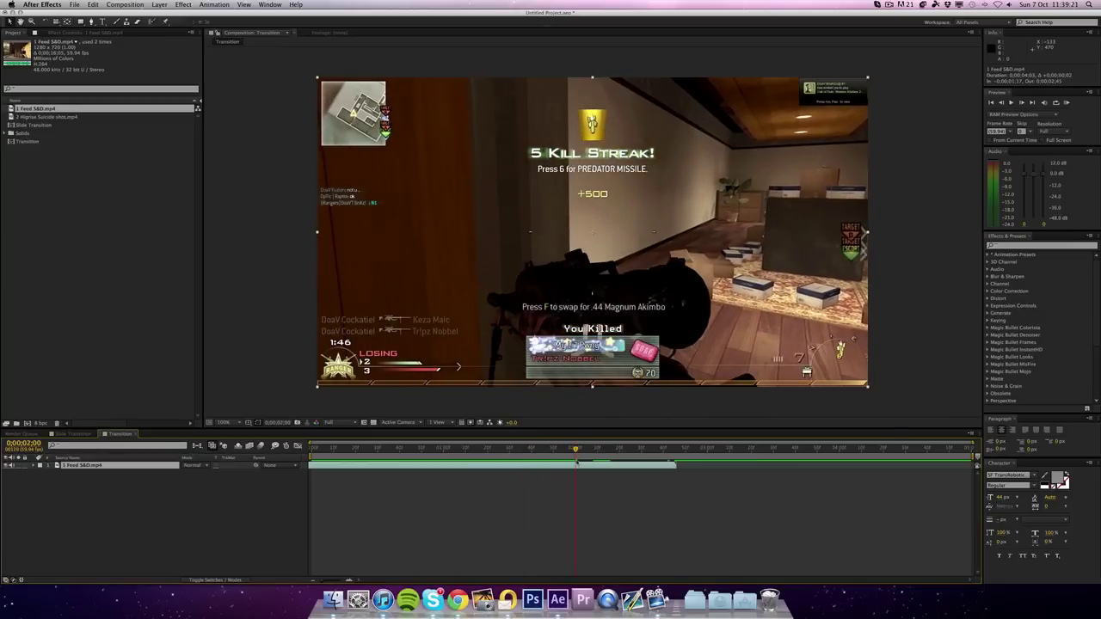
Place composition marker 1 at 0;00;02;00 and marker 2 at 0;00;03;00, and return the playhead to marker 1
{"action": "key", "text": "shift"}
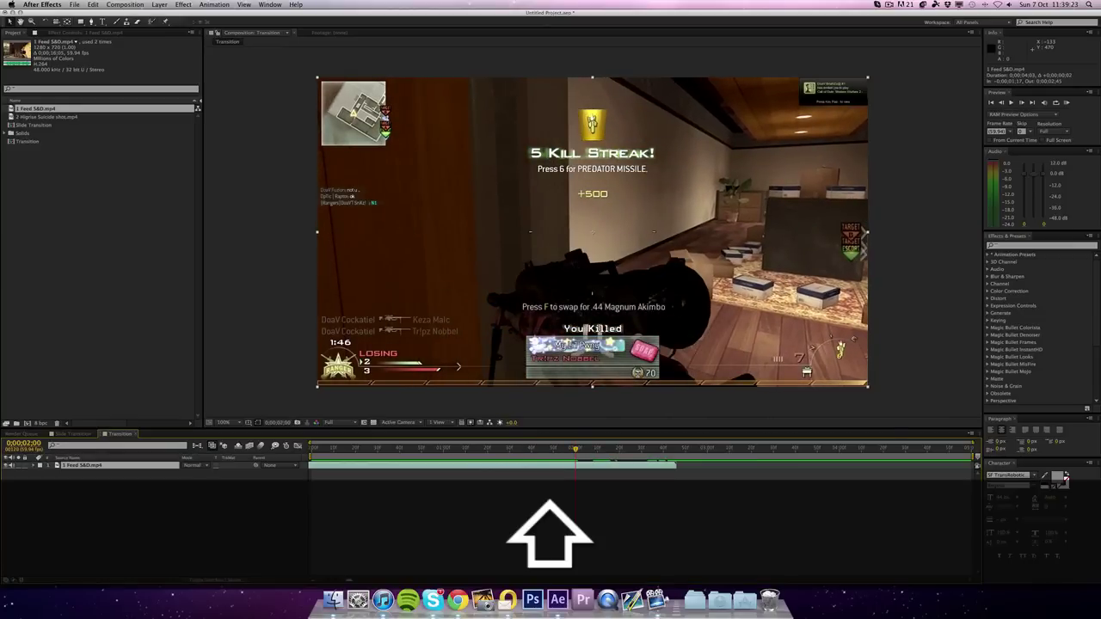
{"action": "key", "text": "shift+1"}
{"action": "left_click_drag", "start_coordinate": [577, 454], "coordinate": [708, 462]}
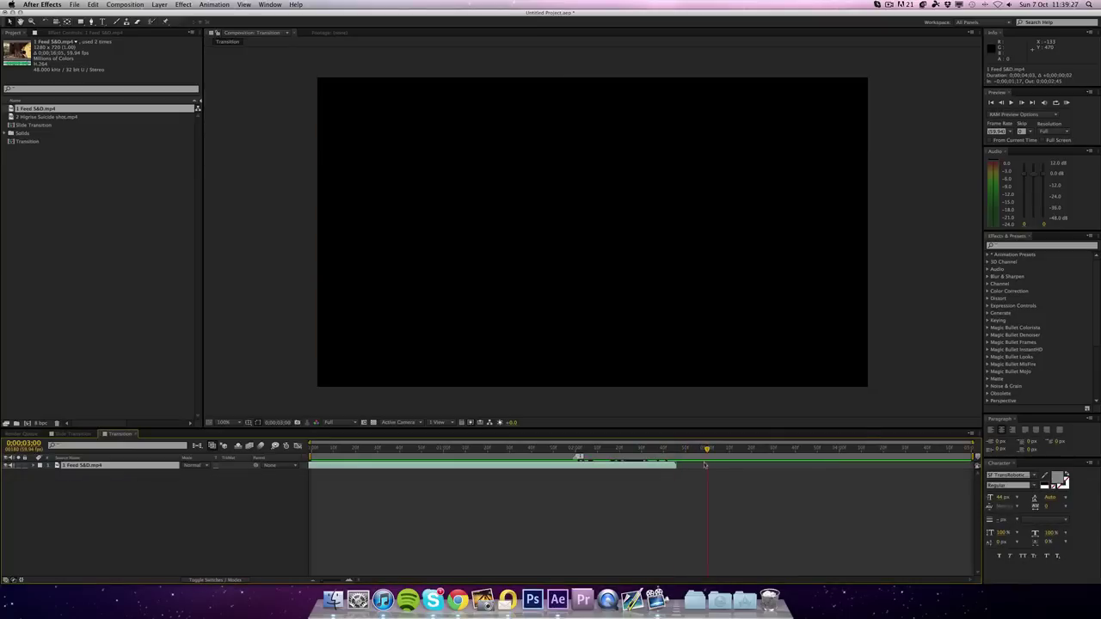
{"action": "key", "text": "shift+2"}
{"action": "left_click", "coordinate": [690, 491]}
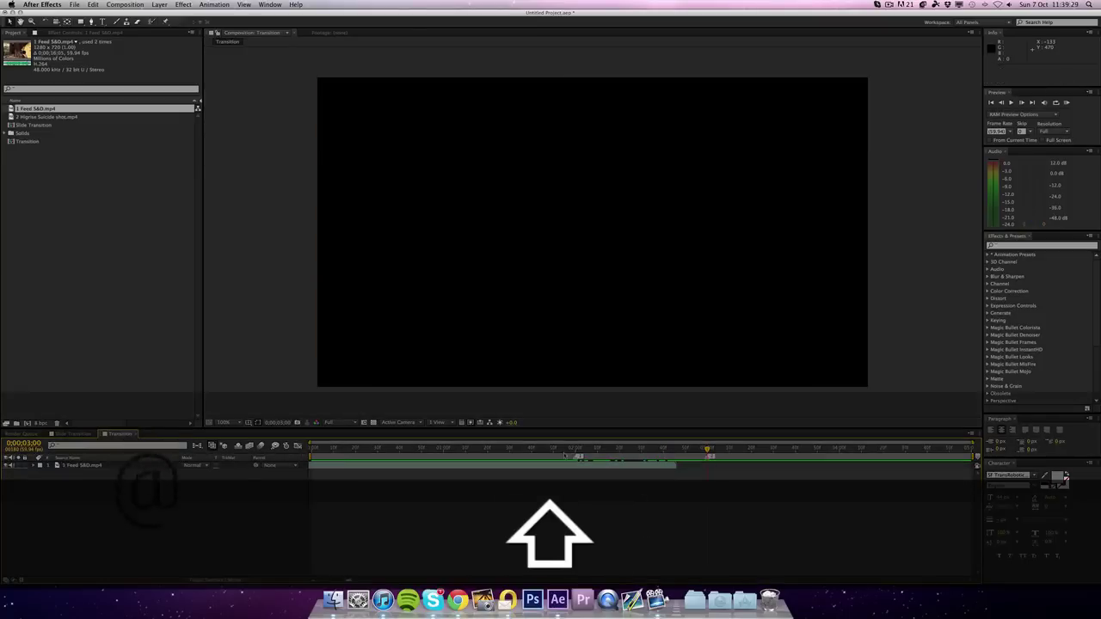
{"action": "mouse_move", "coordinate": [577, 449]}
{"action": "left_mouse_down"}
{"action": "mouse_move", "coordinate": [709, 449]}
{"action": "mouse_move", "coordinate": [577, 448]}
{"action": "left_mouse_up"}
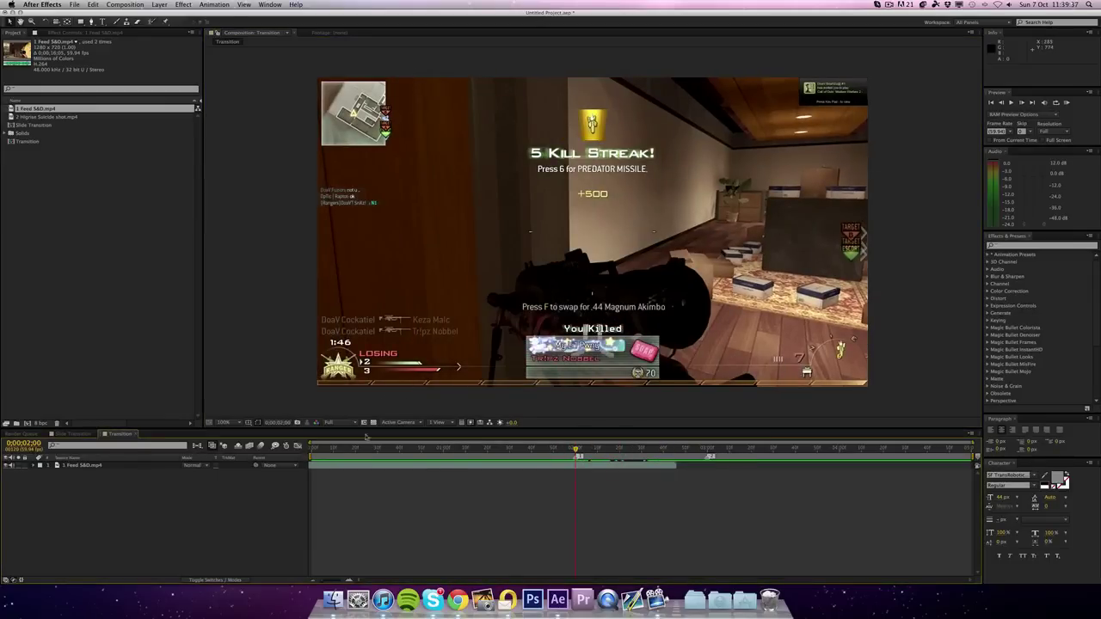
{"action": "left_click", "coordinate": [71, 118]}
{"action": "left_click_drag", "start_coordinate": [72, 121], "coordinate": [594, 465]}
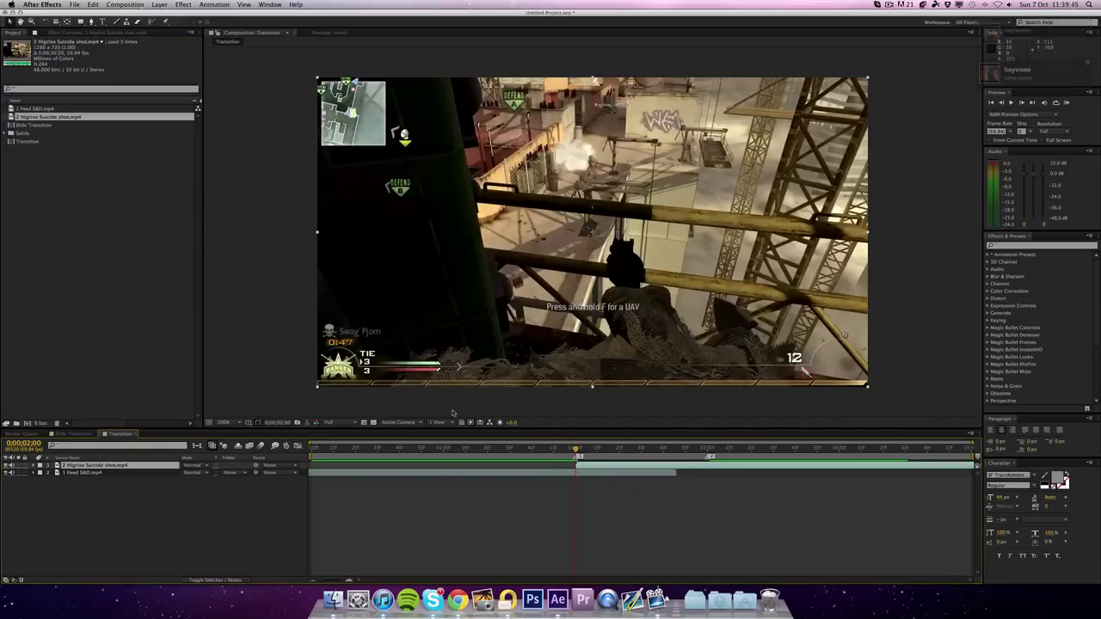
{"action": "key", "text": "Delete"}
Add 2 Higrise Suicide shot.mp4 above the first clip and align its start to the playhead at 0;00;02;00
{"action": "left_click_drag", "start_coordinate": [34, 117], "coordinate": [501, 471]}
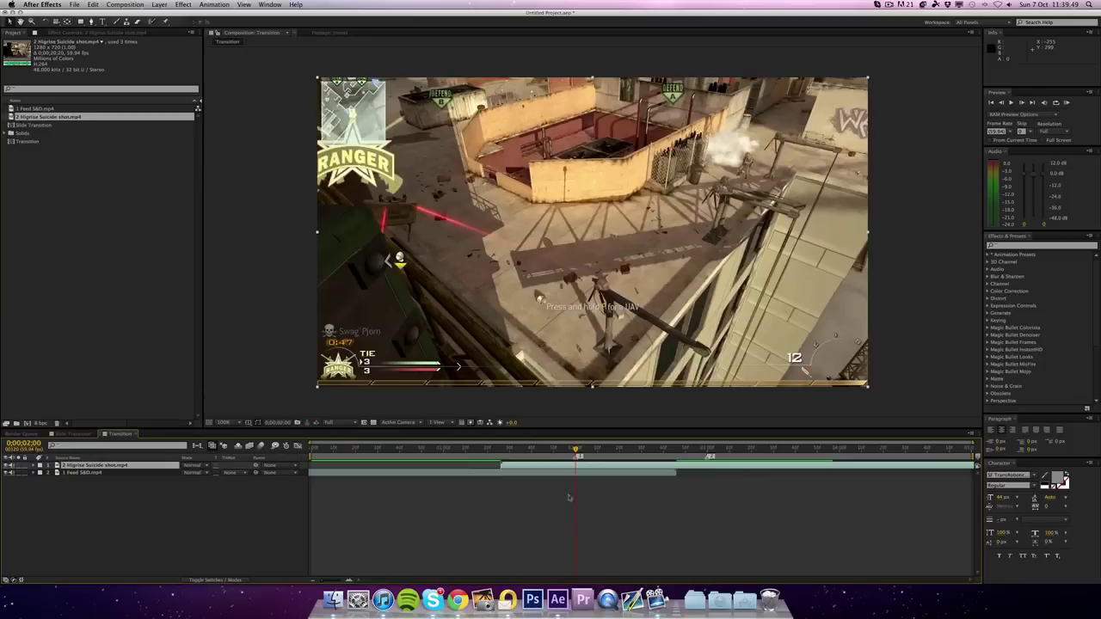
{"action": "left_click", "coordinate": [620, 520]}
{"action": "left_click", "coordinate": [524, 468]}
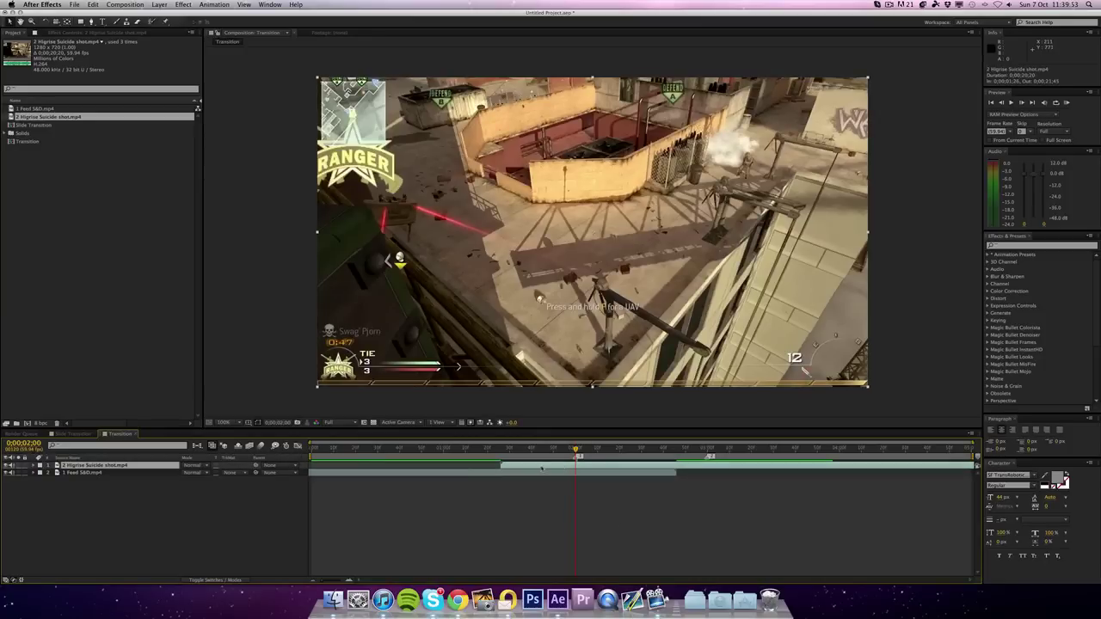
{"action": "key", "text": "bracketleft"}
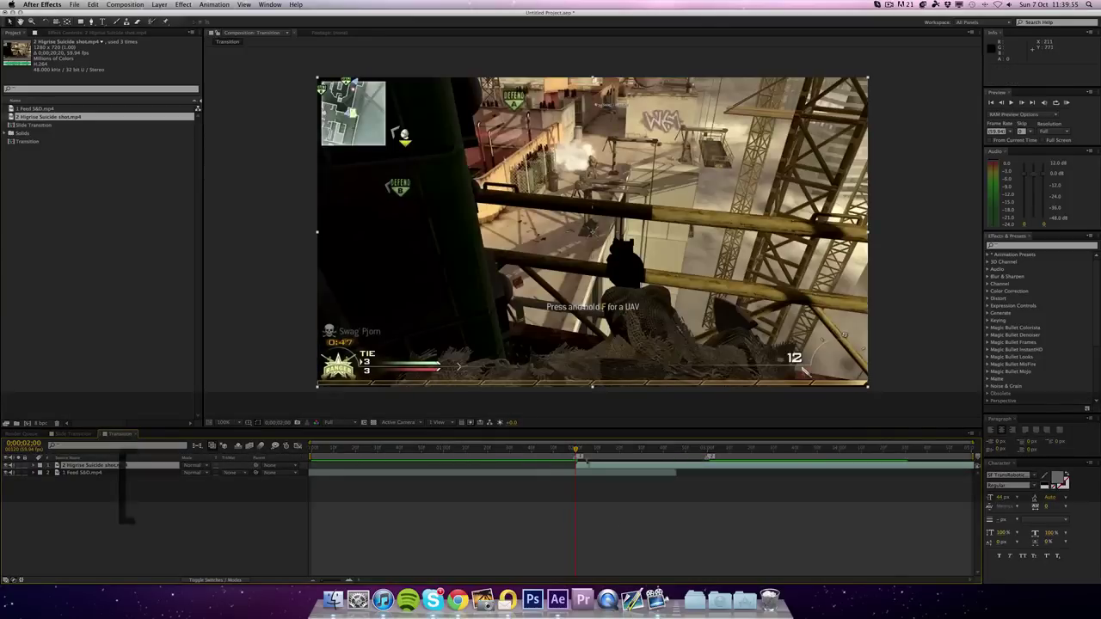
Realign the second clip's start to 0;00;01;12 and back to marker 1 at 0;00;02;00
{"action": "left_click_drag", "start_coordinate": [576, 452], "coordinate": [470, 455]}
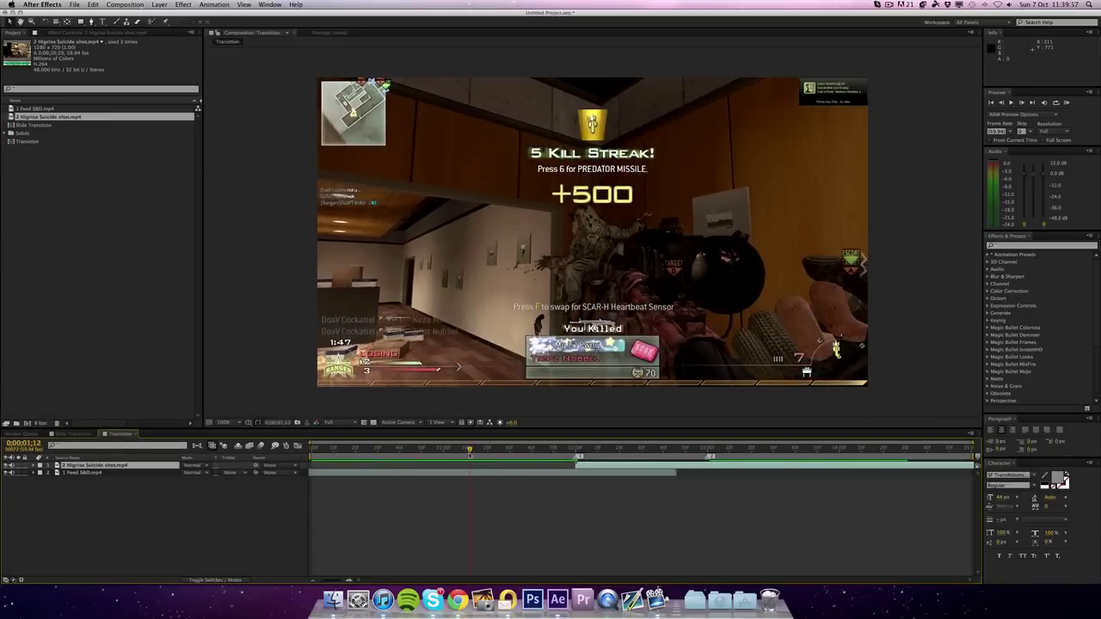
{"action": "key", "text": "bracketleft"}
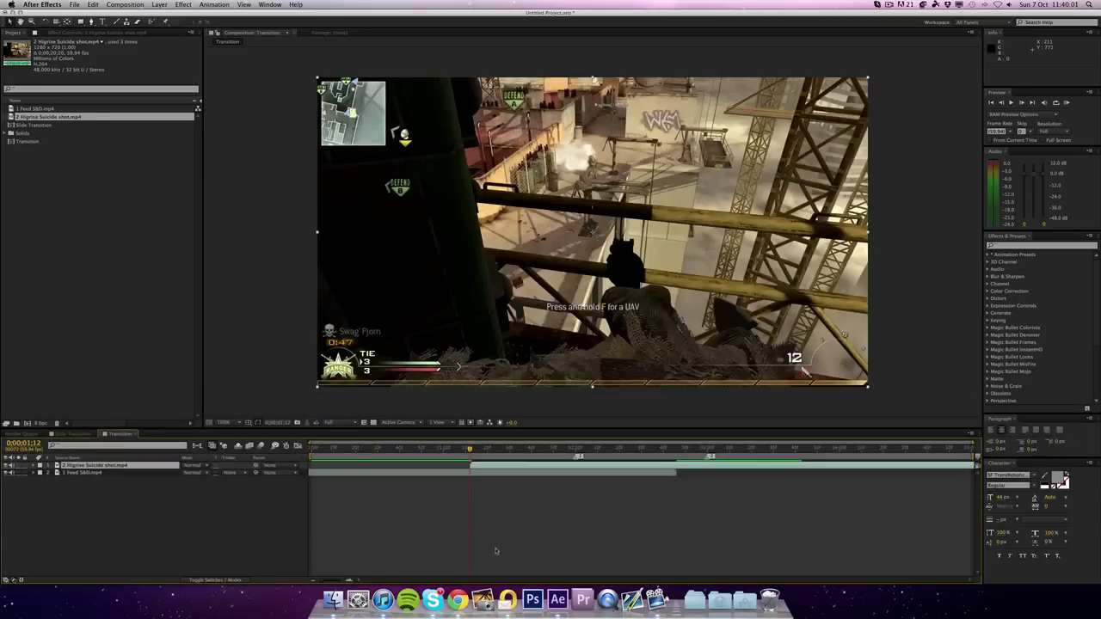
{"action": "key", "text": "1"}
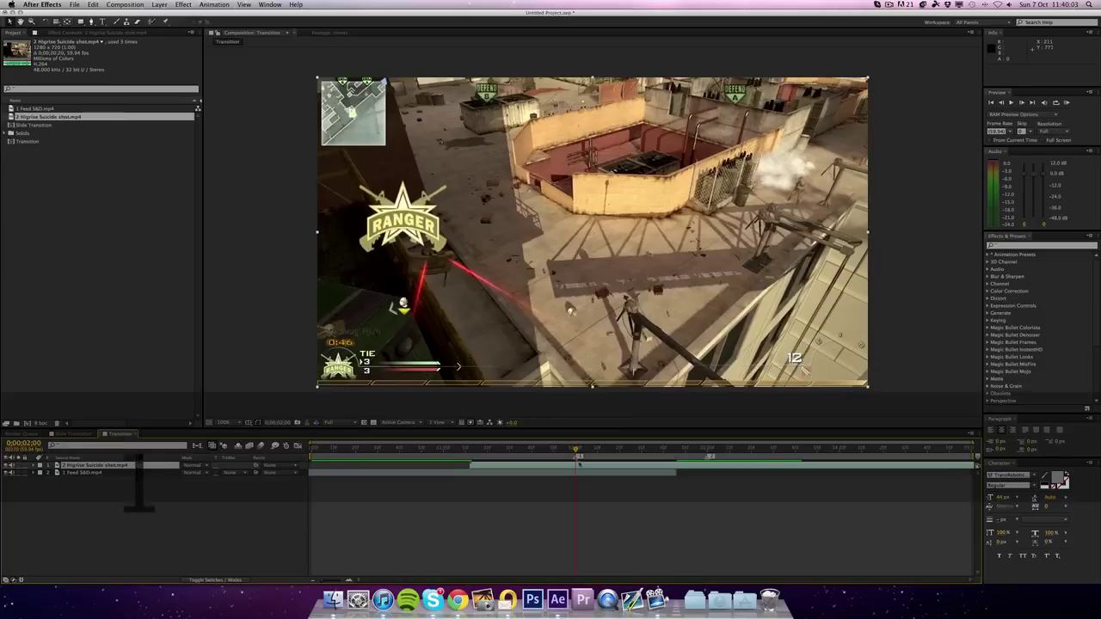
{"action": "key", "text": "bracketleft"}
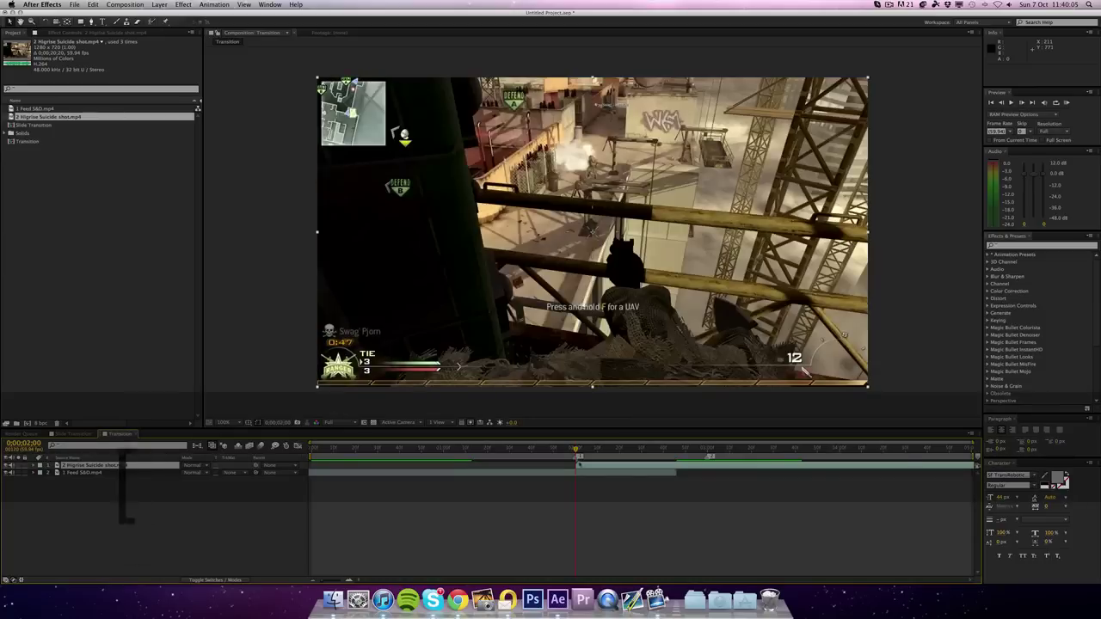
{"action": "left_click", "coordinate": [586, 518]}
Add an Opacity keyframe of 0% to the 2 Higrise Suicide shot.mp4 layer at 0;00;02;15
{"action": "left_click_drag", "start_coordinate": [577, 452], "coordinate": [609, 477]}
{"action": "left_click", "coordinate": [622, 476]}
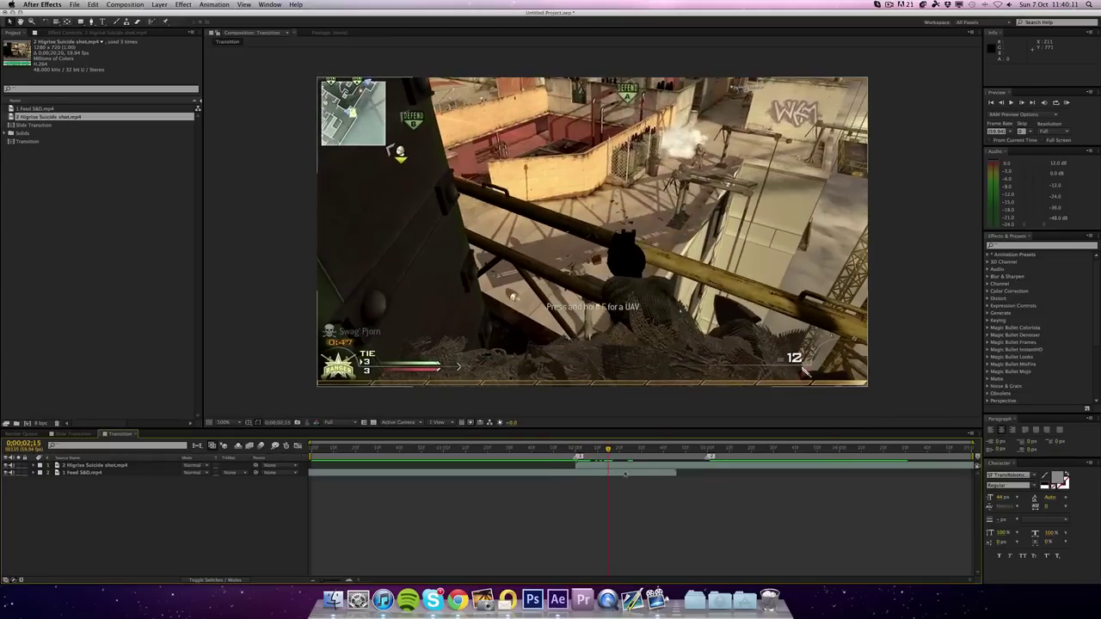
{"action": "left_click", "coordinate": [637, 465]}
{"action": "key", "text": "t"}
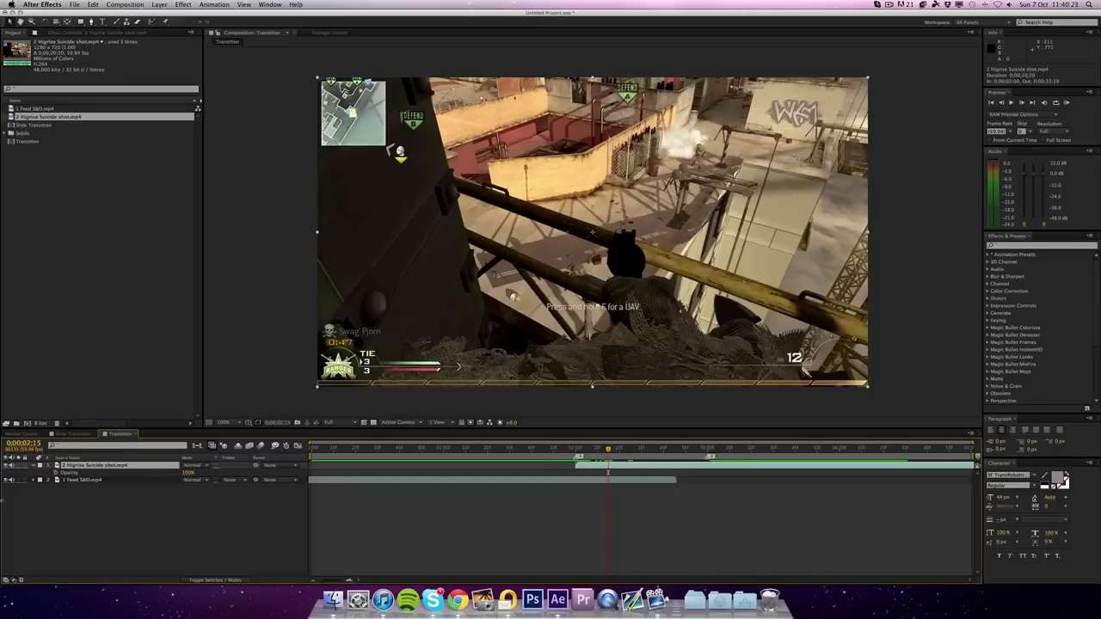
{"action": "left_click", "coordinate": [55, 473]}
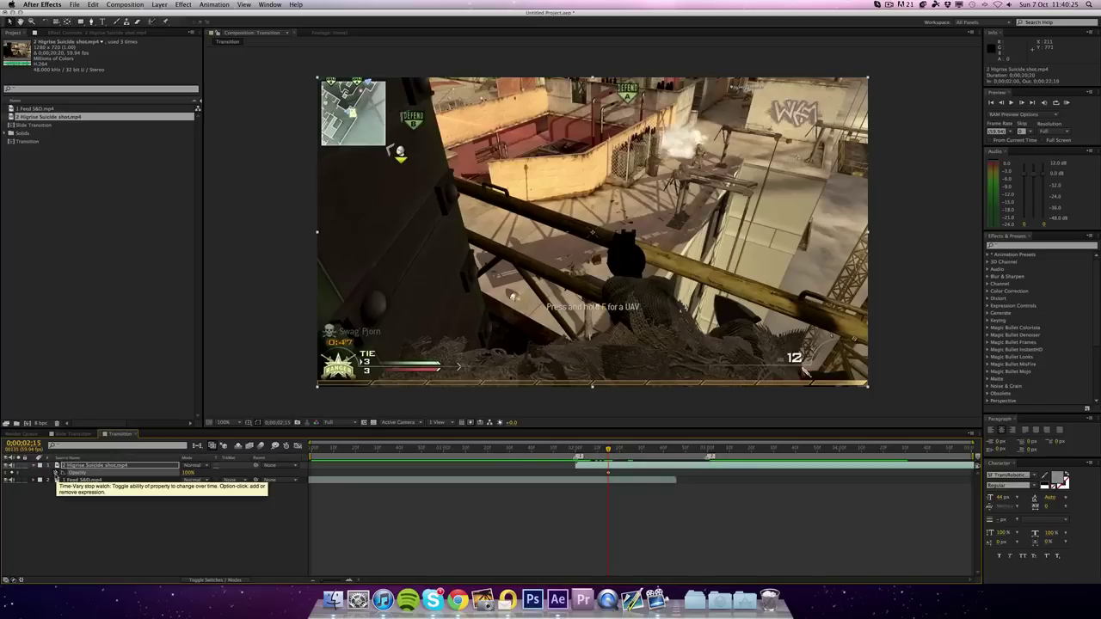
{"action": "left_click", "coordinate": [192, 476]}
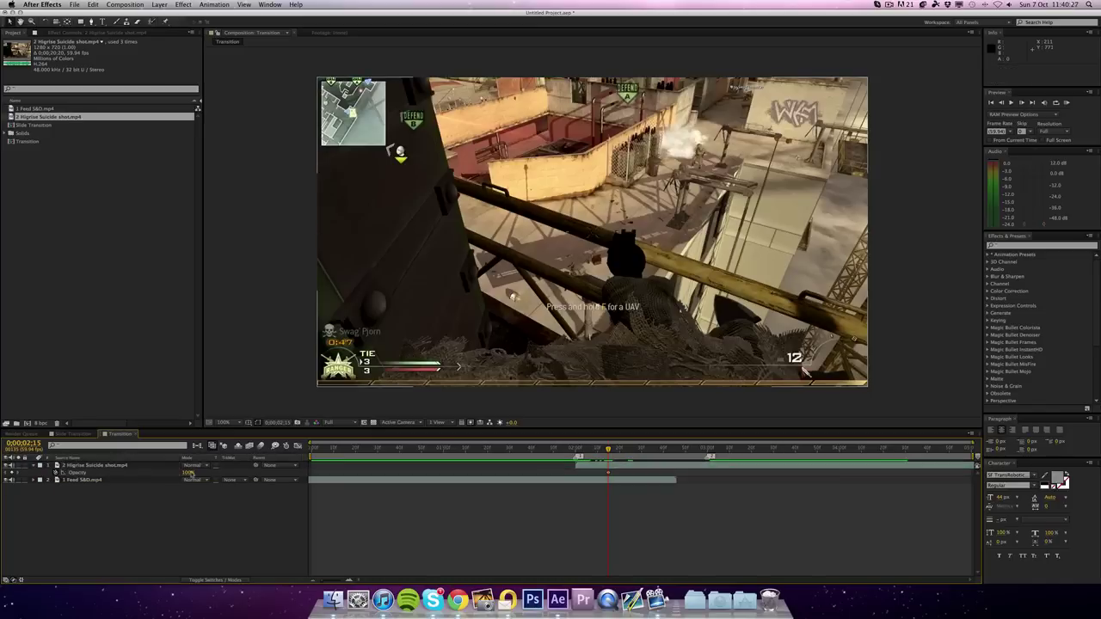
{"action": "type", "text": "0"}
{"action": "key", "text": "Return"}
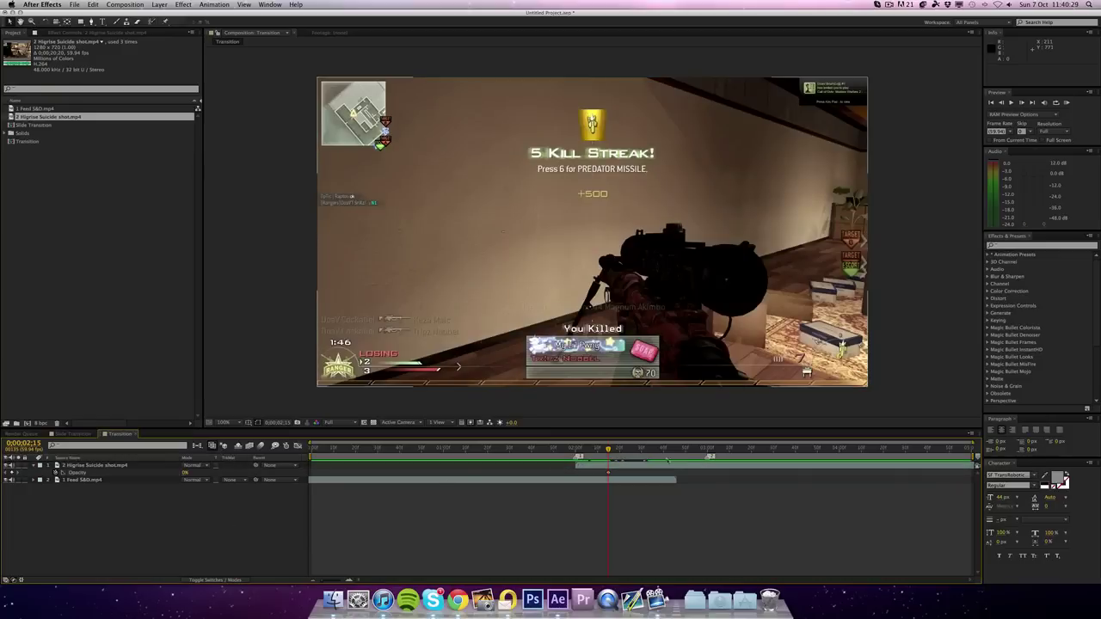
Add a 100% Opacity keyframe to the second clip at 0;00;02;45 and return the playhead to marker 1
{"action": "left_click_drag", "start_coordinate": [661, 453], "coordinate": [678, 454]}
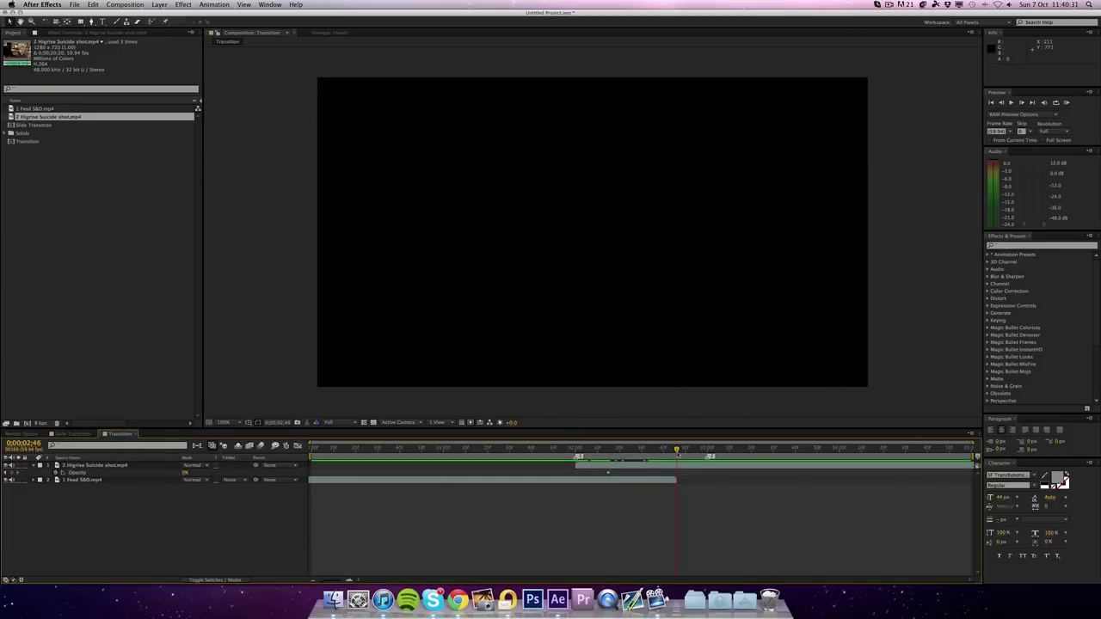
{"action": "key", "text": "Page_Up"}
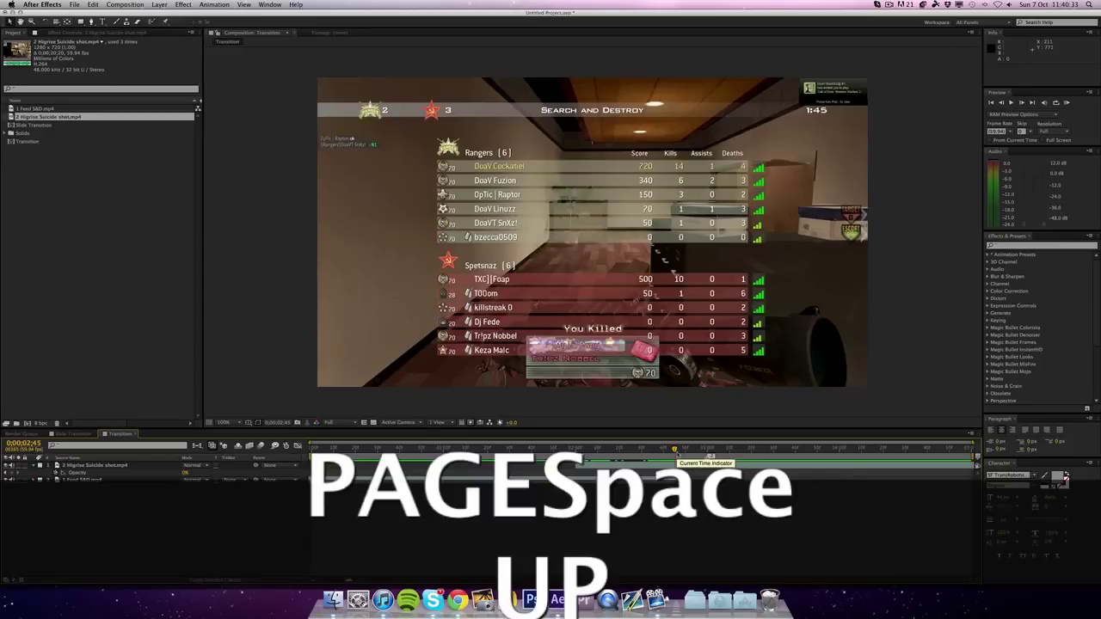
{"action": "left_click", "coordinate": [572, 449]}
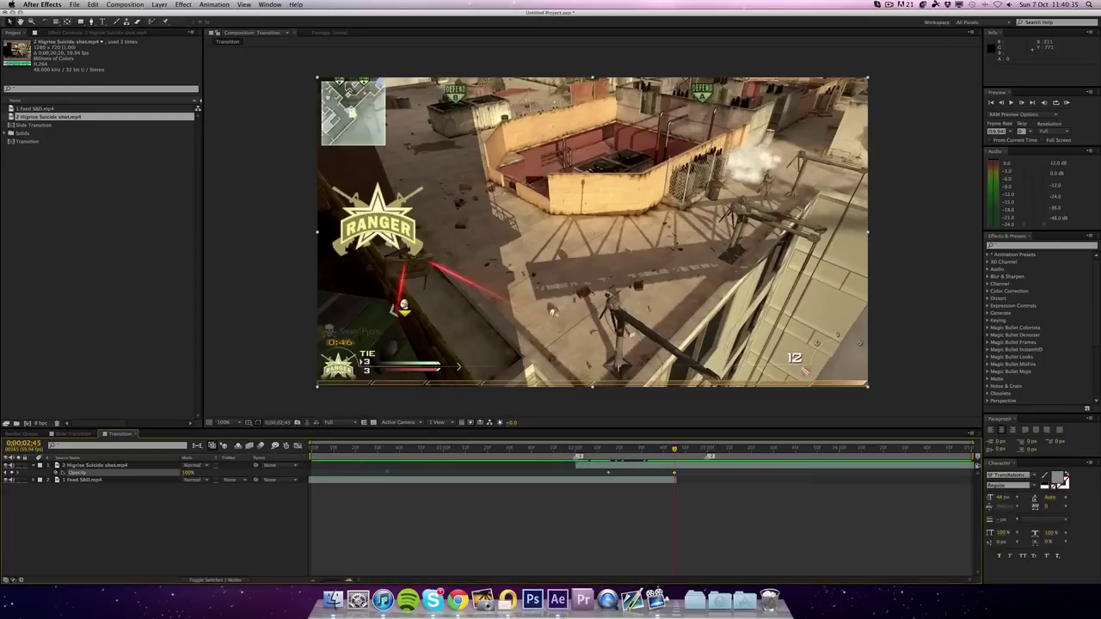
{"action": "mouse_move", "coordinate": [573, 450]}
{"action": "left_mouse_down"}
{"action": "mouse_move", "coordinate": [688, 449]}
{"action": "mouse_move", "coordinate": [575, 449]}
{"action": "left_mouse_up"}
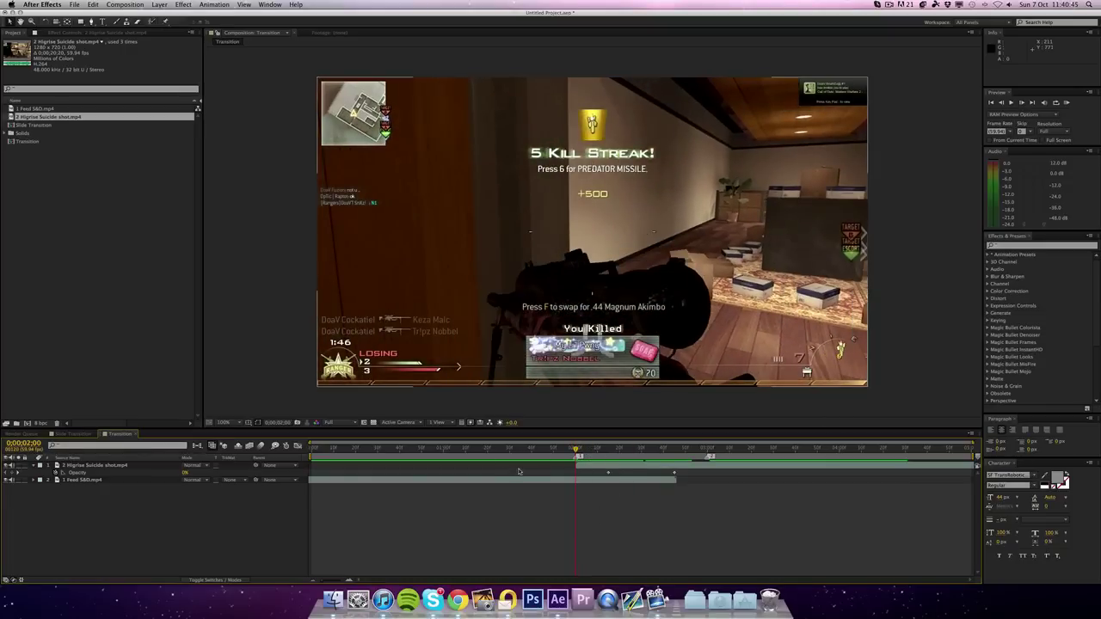
Create a new adjustment layer above both clips
{"action": "left_click", "coordinate": [490, 411]}
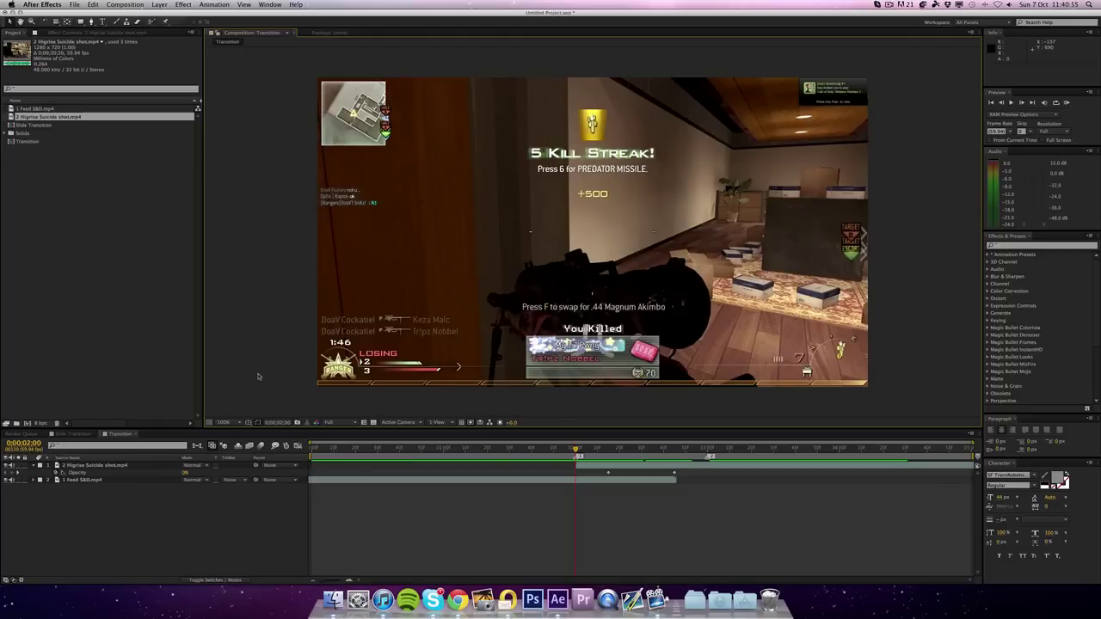
{"action": "key", "text": "super"}
{"action": "key", "text": "super+alt+y"}
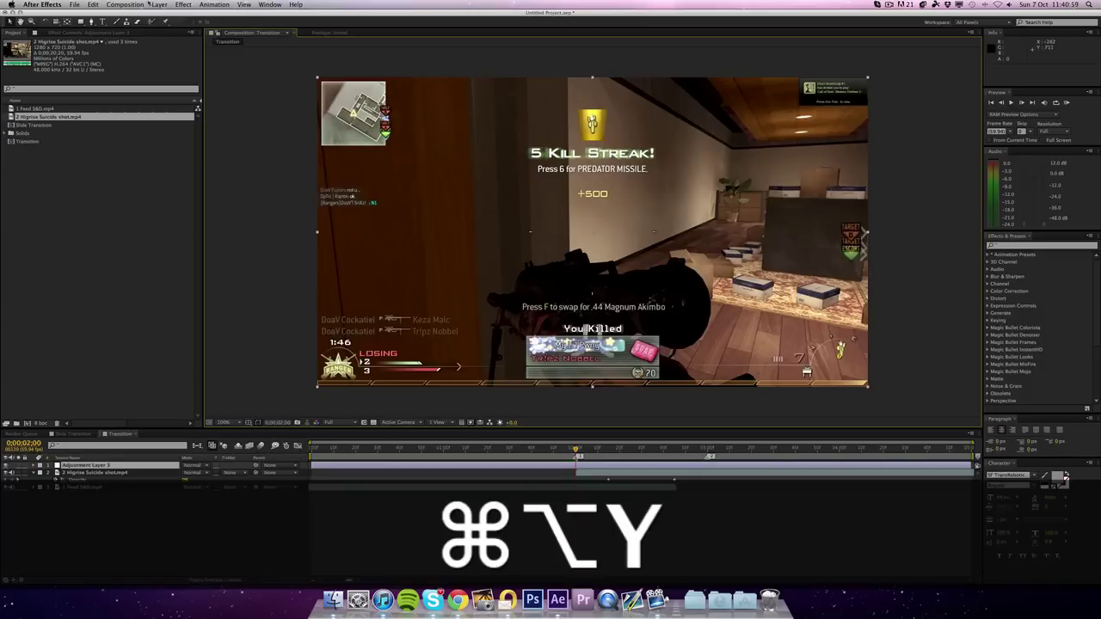
{"action": "left_click", "coordinate": [160, 5]}
{"action": "mouse_move", "coordinate": [162, 16]}
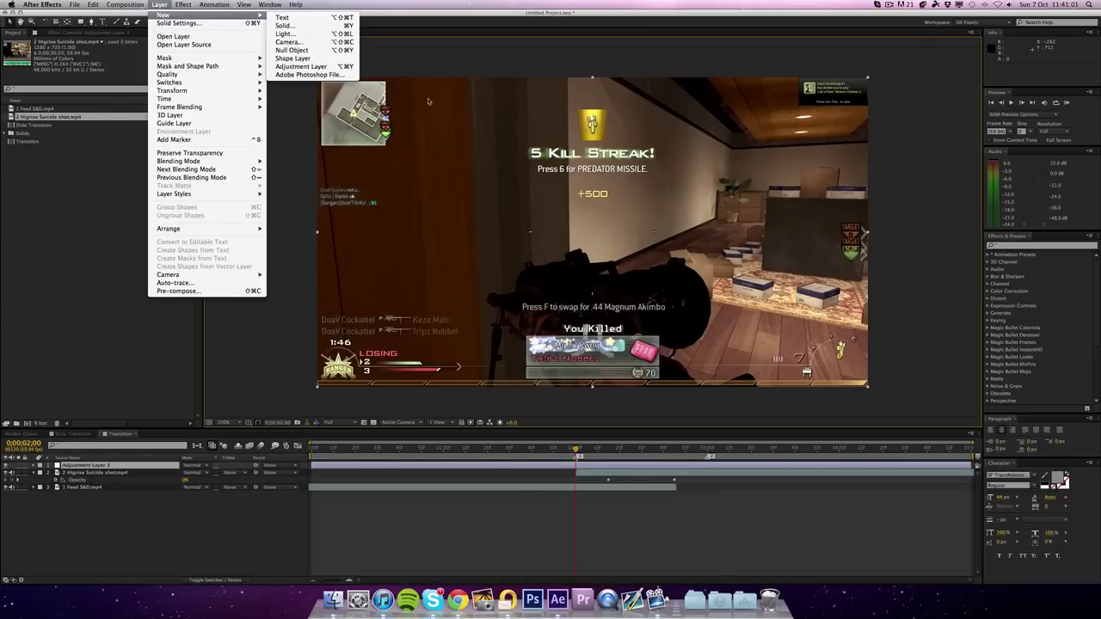
{"action": "left_click", "coordinate": [299, 245]}
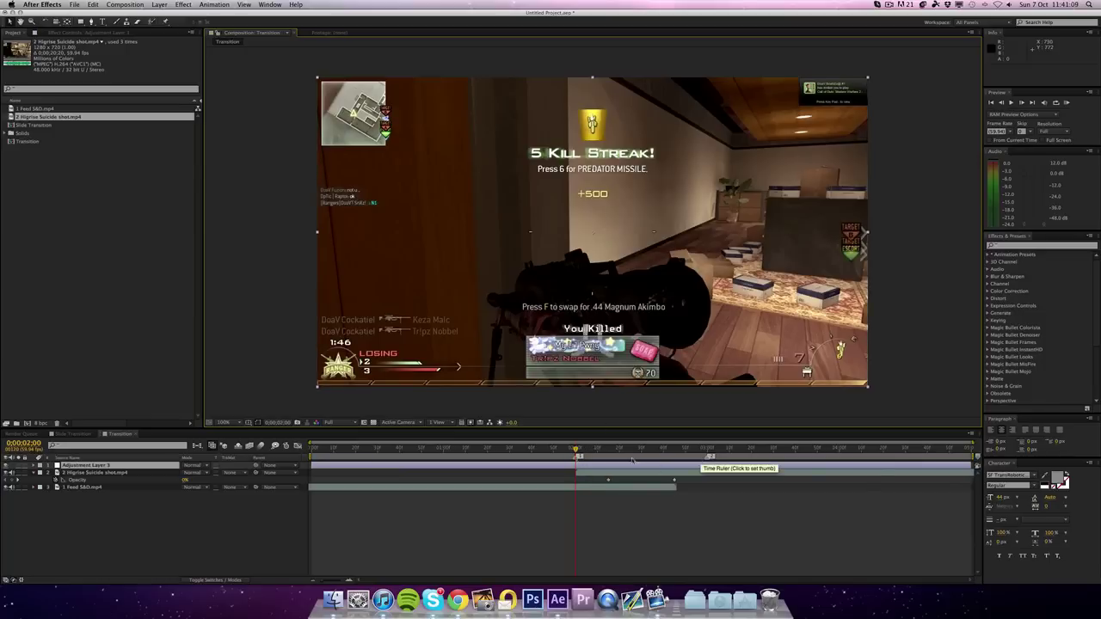
Trim the adjustment layer to span marker 1 at 0;00;02;00 to marker 2 at 0;00;03;00, and return the playhead to marker 1
{"action": "key", "text": "alt"}
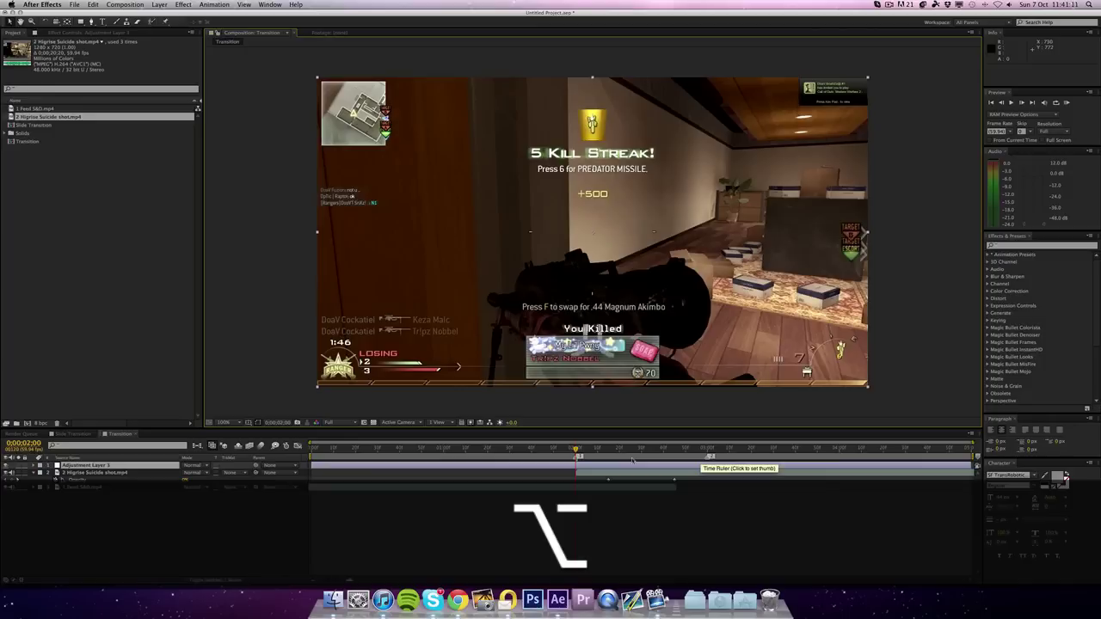
{"action": "key", "text": "alt+bracketleft"}
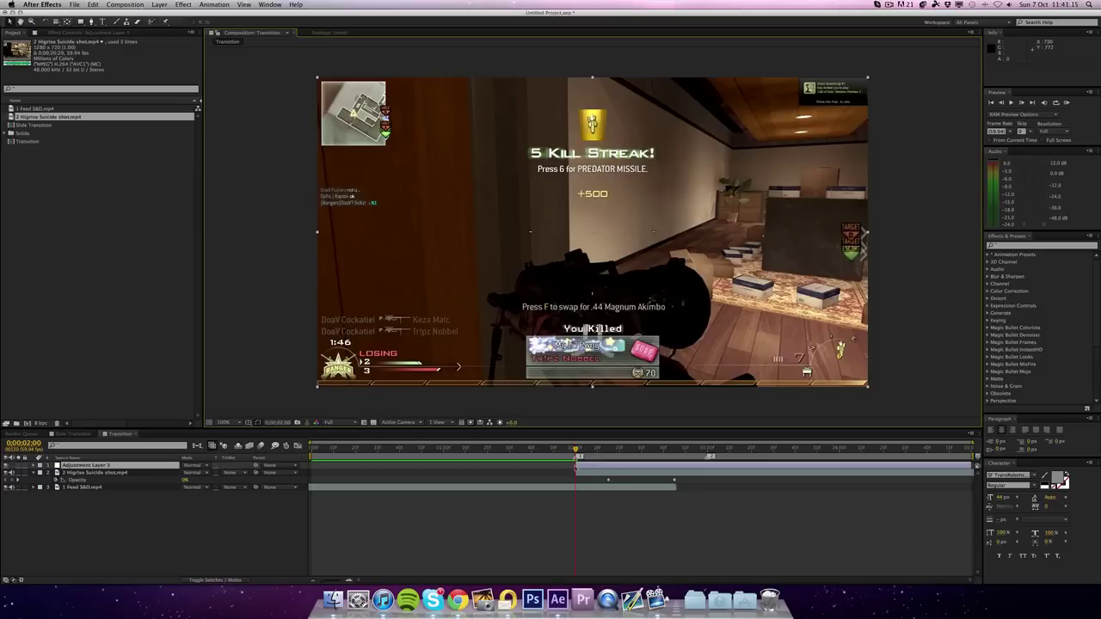
{"action": "key", "text": "1"}
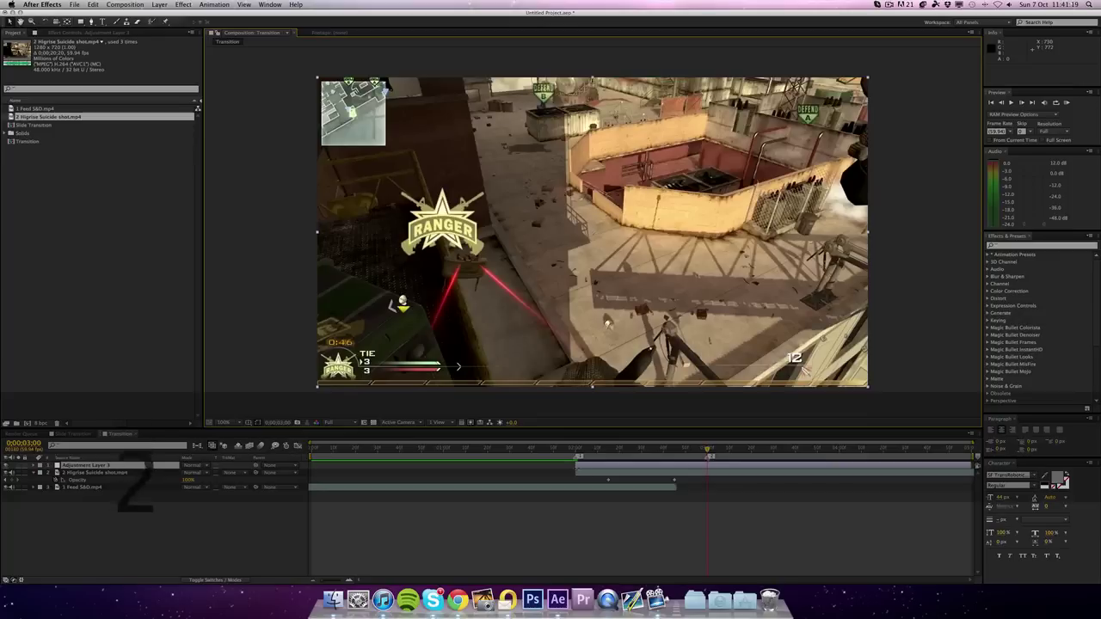
{"action": "key", "text": "alt"}
{"action": "key", "text": "alt+bracketright"}
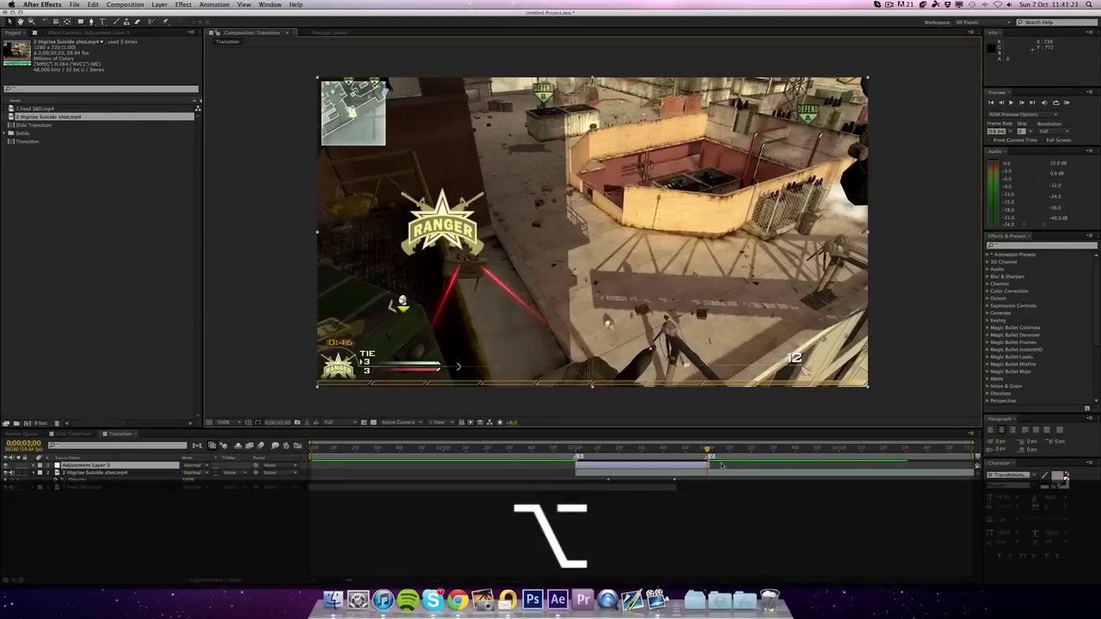
{"action": "mouse_move", "coordinate": [578, 451]}
{"action": "left_mouse_down"}
{"action": "mouse_move", "coordinate": [638, 452]}
{"action": "mouse_move", "coordinate": [606, 451]}
{"action": "mouse_move", "coordinate": [609, 463]}
{"action": "mouse_move", "coordinate": [641, 452]}
{"action": "mouse_move", "coordinate": [704, 456]}
{"action": "mouse_move", "coordinate": [577, 454]}
{"action": "left_mouse_up"}
Rename the adjustment layer to Fast Blur
{"action": "key", "text": "shift"}
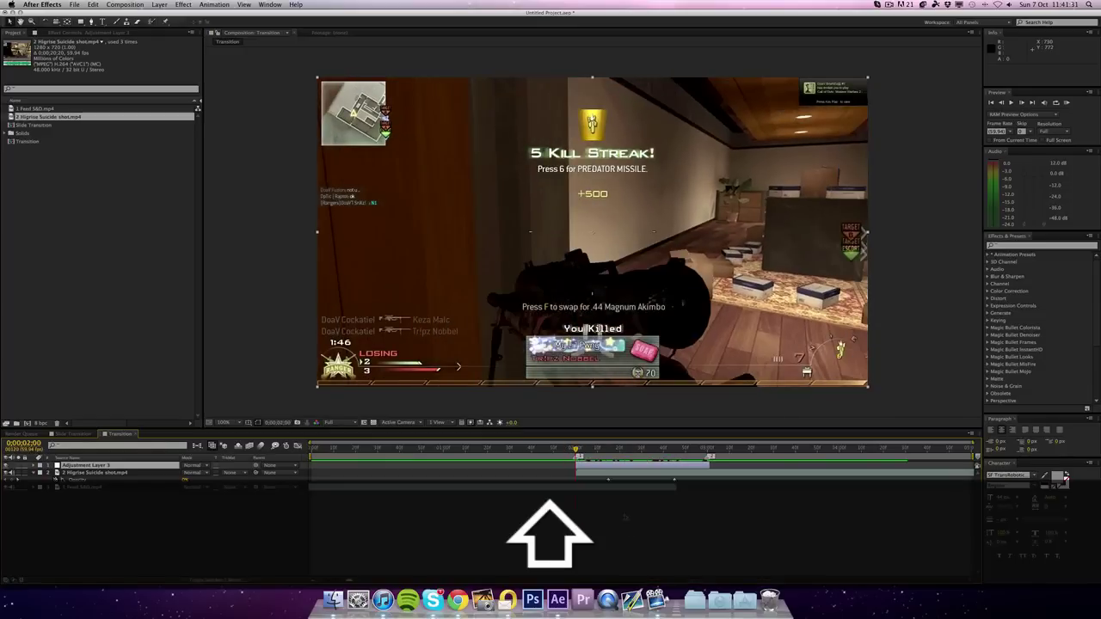
{"action": "left_click", "coordinate": [133, 473], "text": "shift"}
{"action": "key", "text": "Return"}
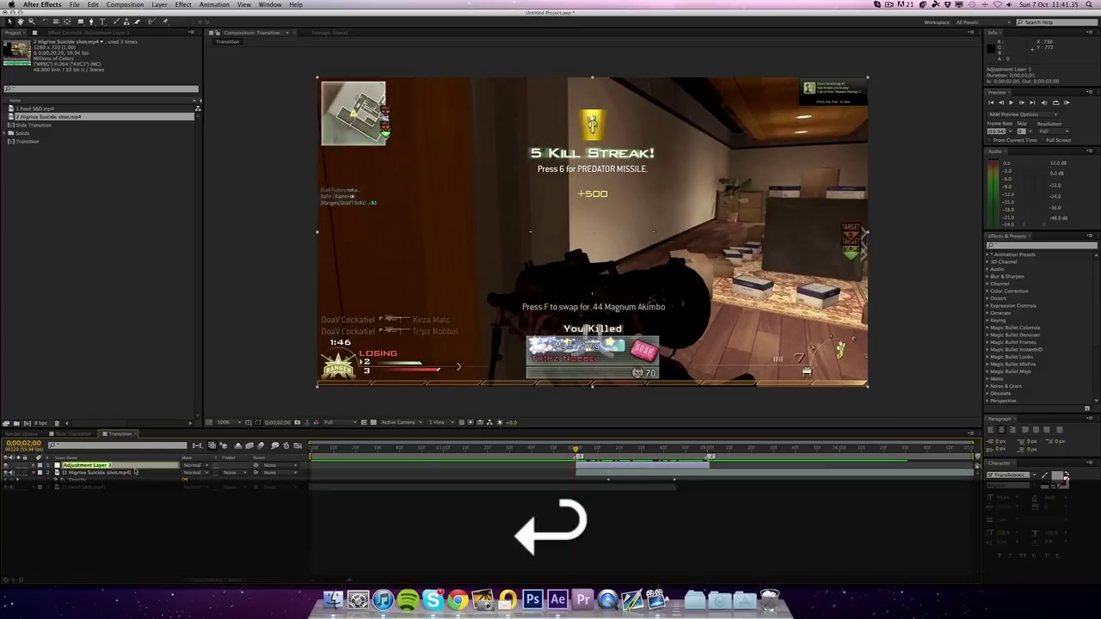
{"action": "type", "text": "Fast blur"}
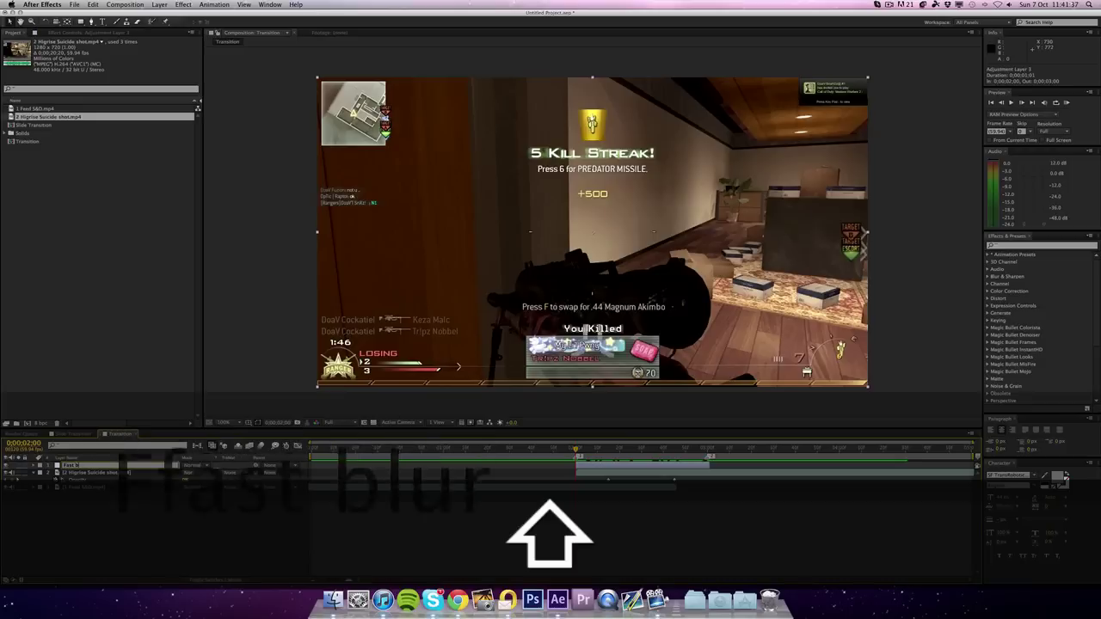
{"action": "key", "text": "BackSpace"}
{"action": "type", "text": "BNlur"}
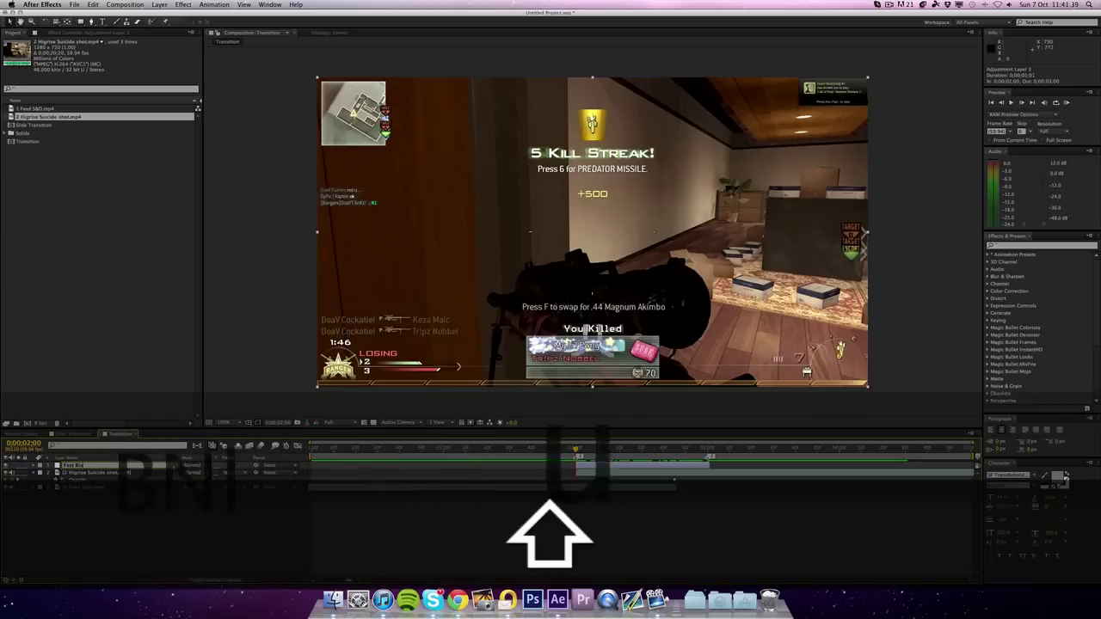
{"action": "key", "text": "Return"}
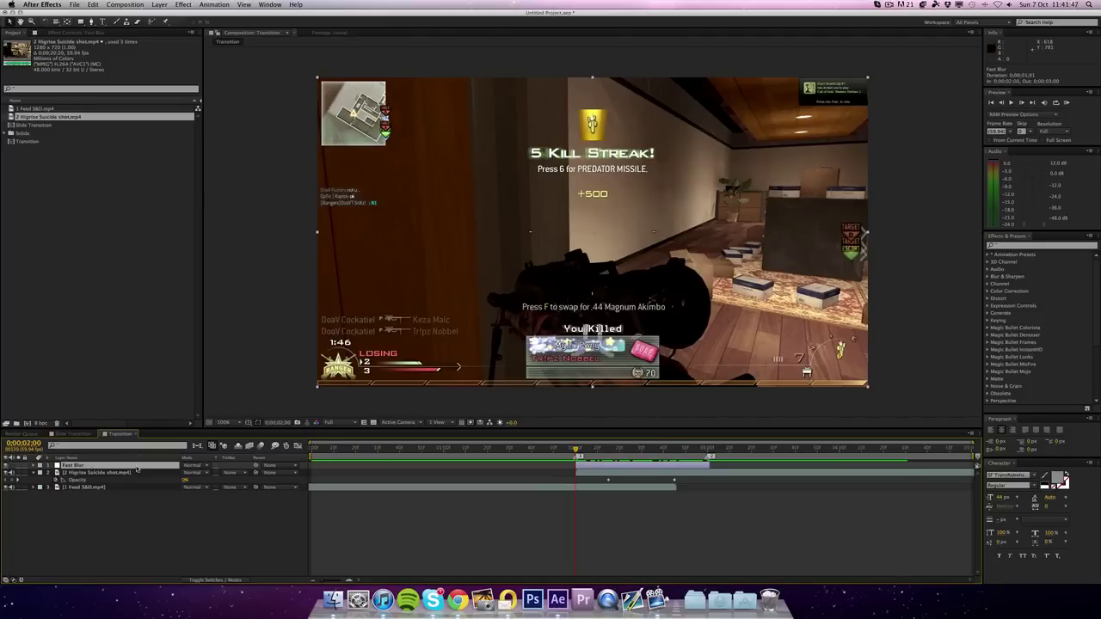
Apply a Fast Blur effect with Horizontal blur dimensions to the adjustment layer and keyframe its Blurriness at 0.0 at 0;00;02;00
{"action": "left_click", "coordinate": [184, 4]}
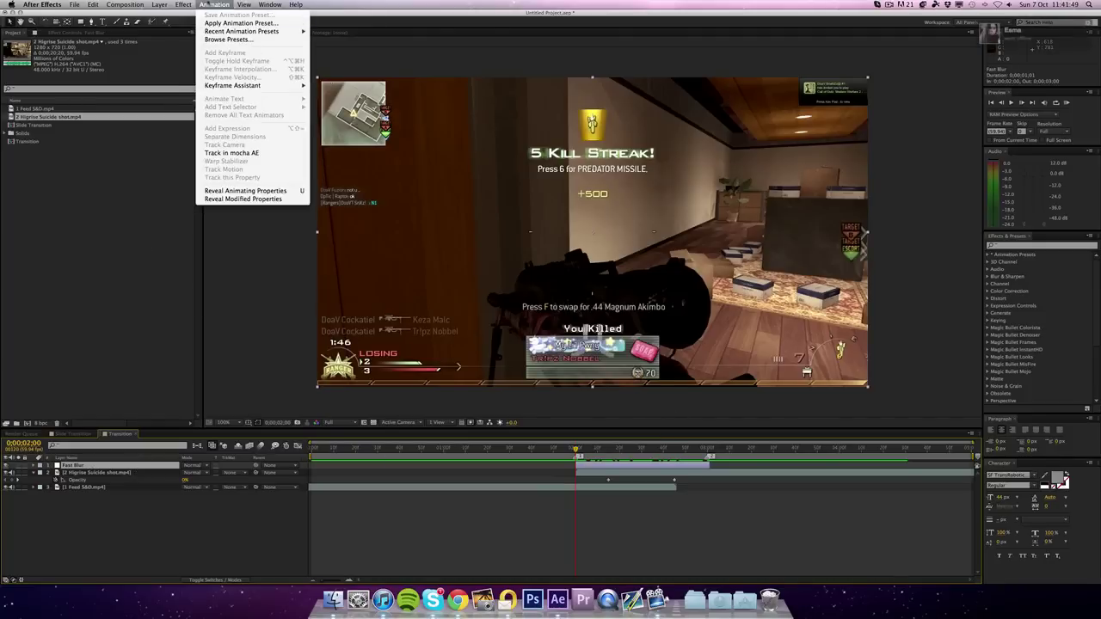
{"action": "mouse_move", "coordinate": [205, 62]}
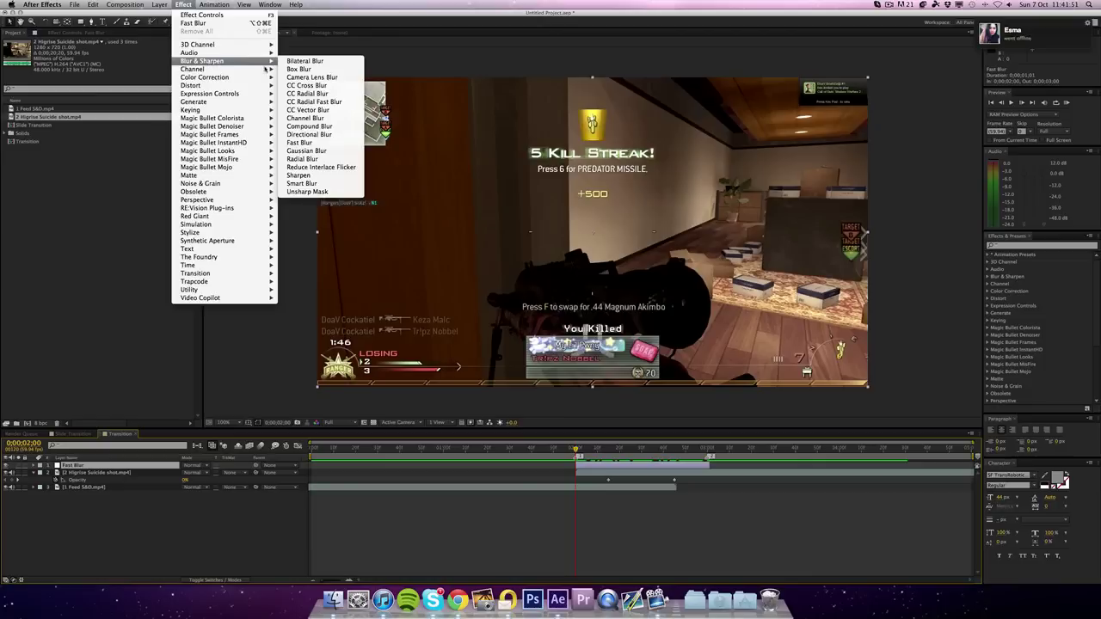
{"action": "left_click", "coordinate": [303, 143]}
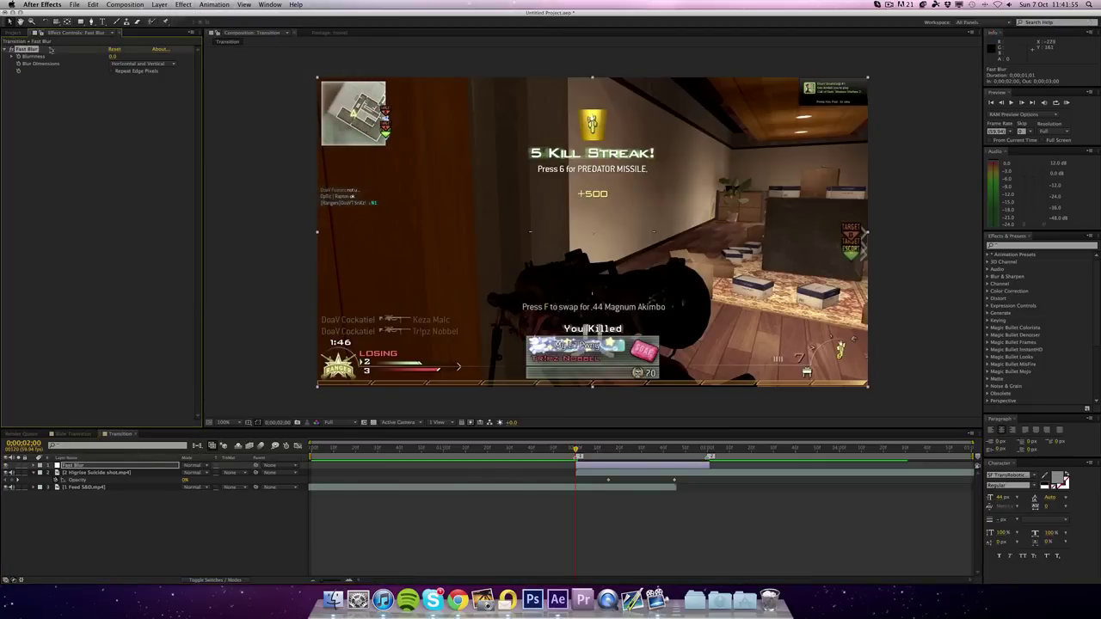
{"action": "left_click", "coordinate": [142, 65]}
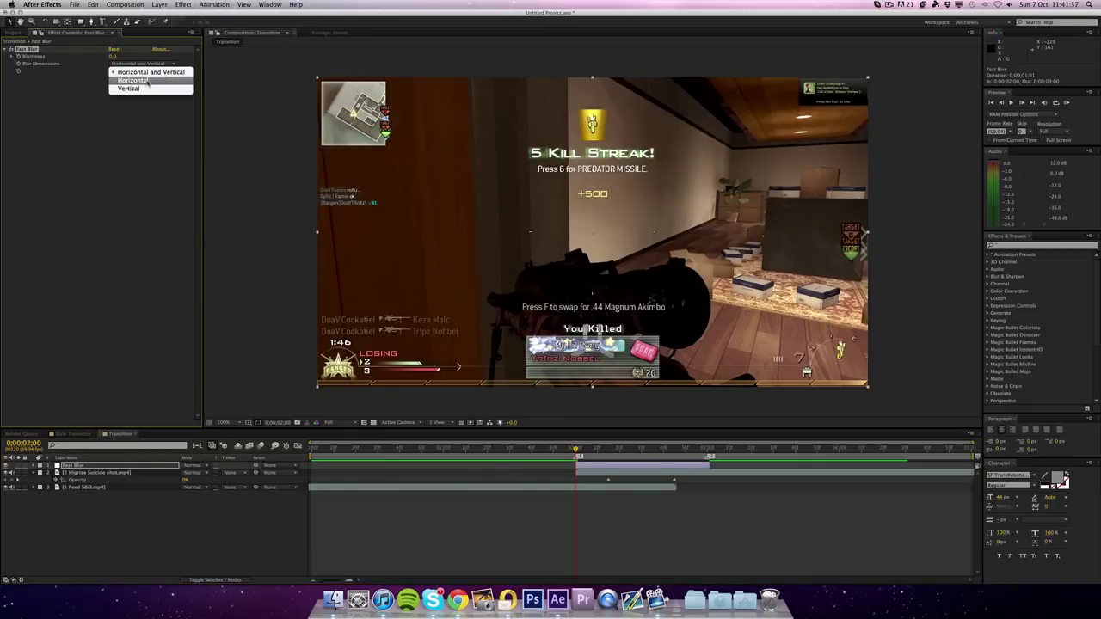
{"action": "left_click", "coordinate": [147, 80]}
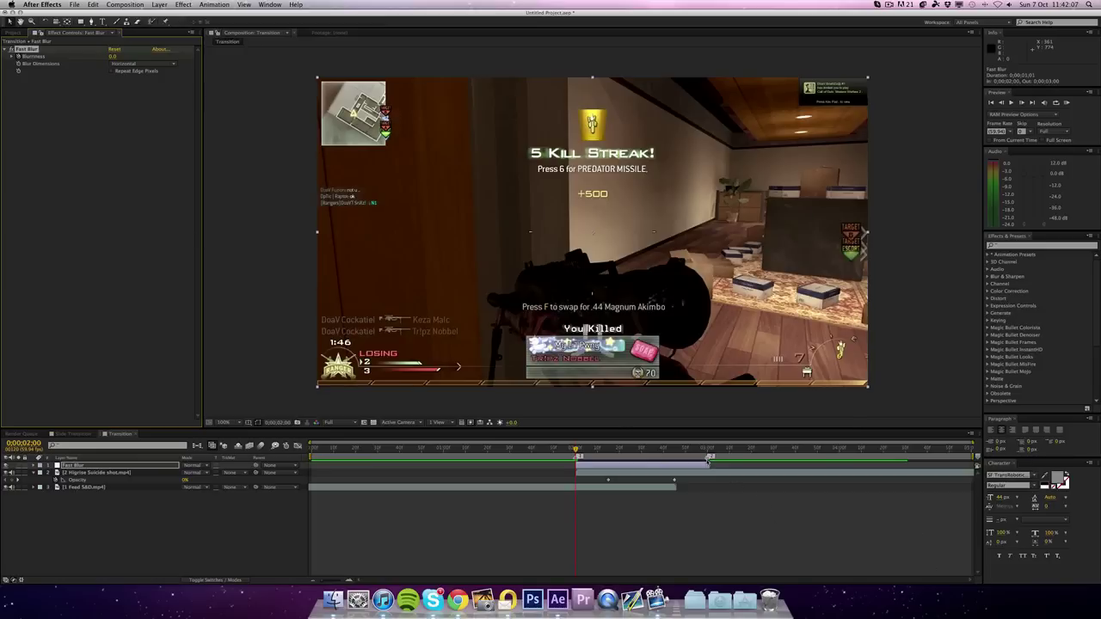
Reveal the adjustment layer's keyframed properties and add a Blurriness keyframe of 0.0 at marker 2, 0;00;03;00
{"action": "left_click", "coordinate": [708, 455]}
{"action": "key", "text": "u"}
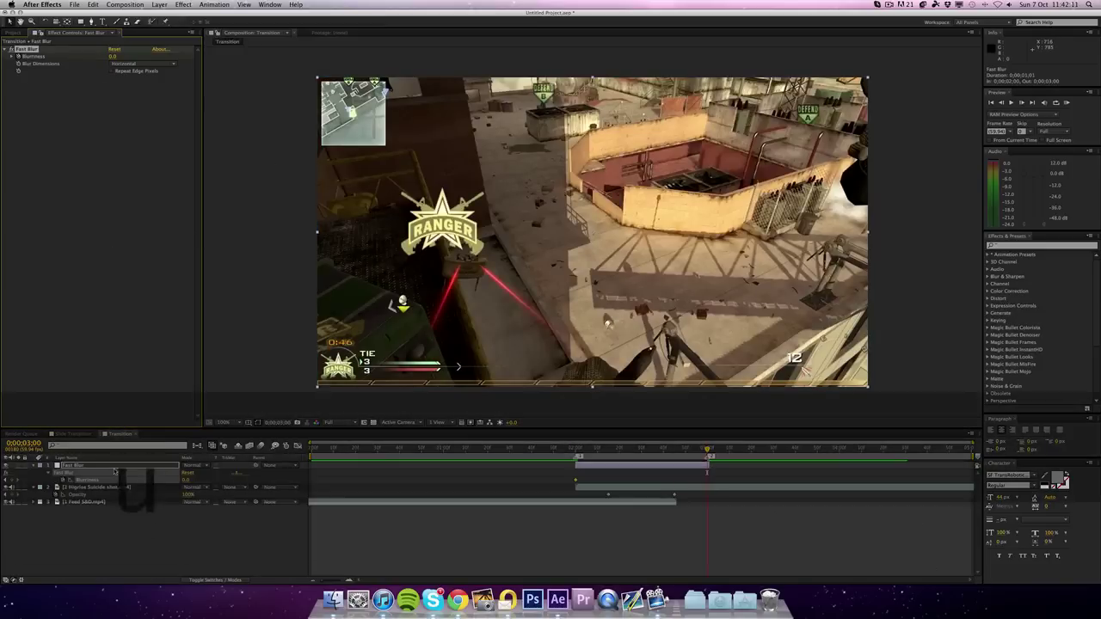
{"action": "left_click", "coordinate": [11, 483]}
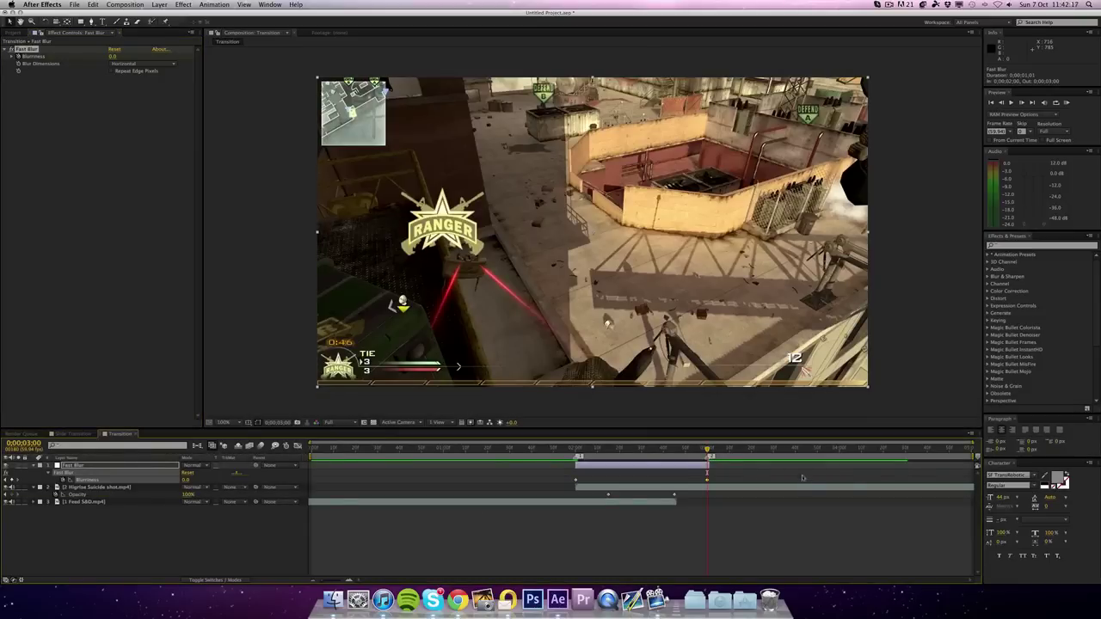
Set the Fast Blur's Blurriness to 100 at 0;00;02;30, midway between the two markers
{"action": "left_click", "coordinate": [639, 451]}
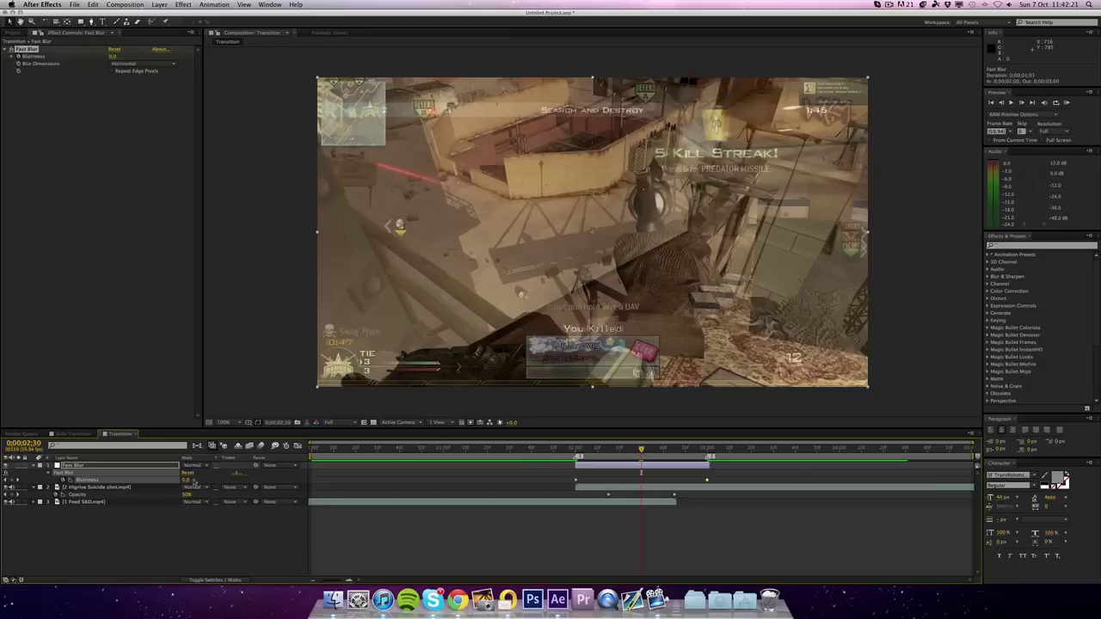
{"action": "left_click", "coordinate": [187, 480]}
{"action": "type", "text": "100"}
{"action": "key", "text": "Return"}
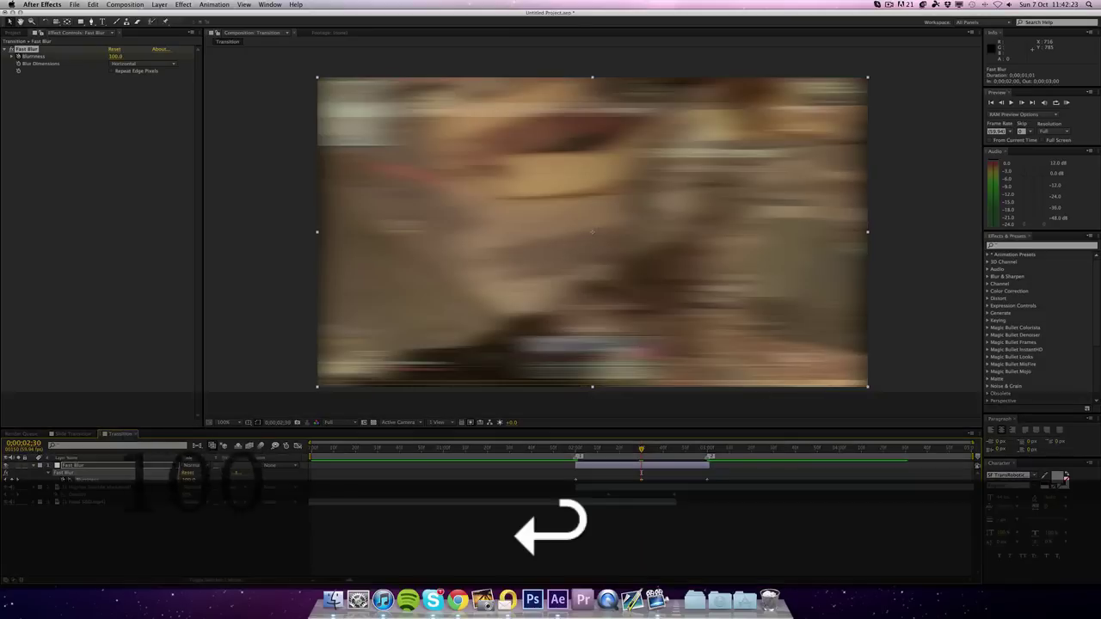